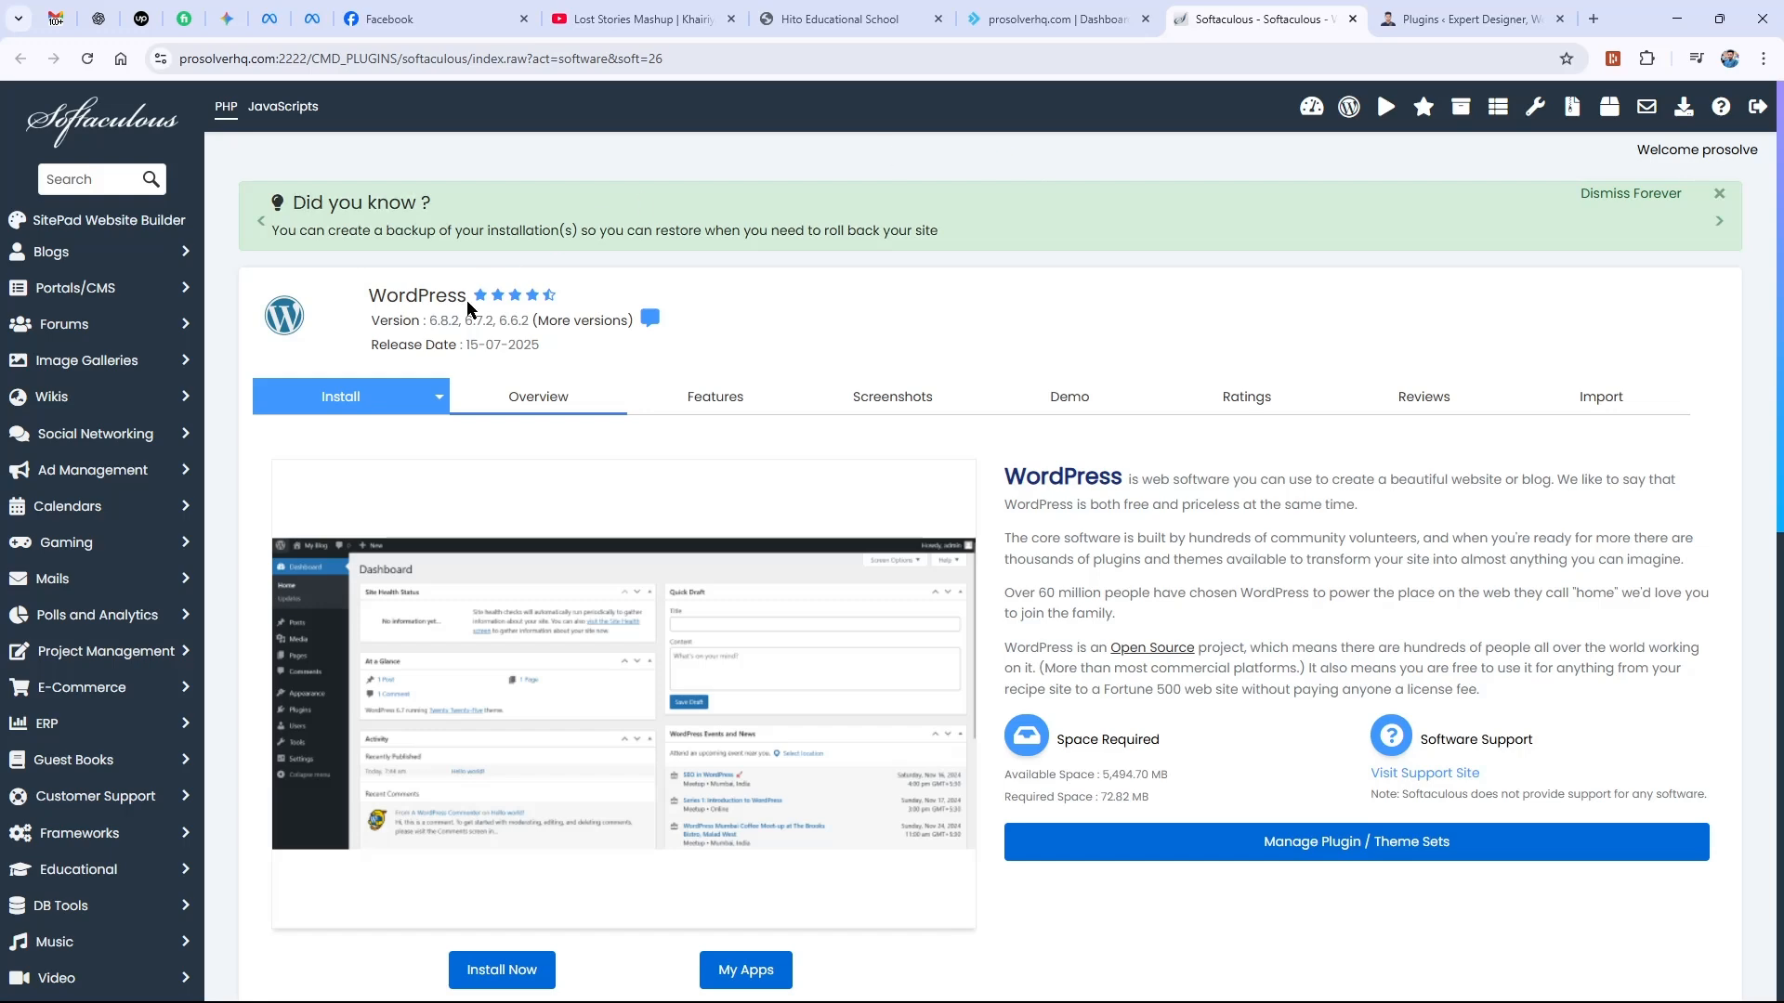
# Open the WordPress installation form and choose blackdiamondbd.com from its list of domains.
pyautogui.click(361, 406)
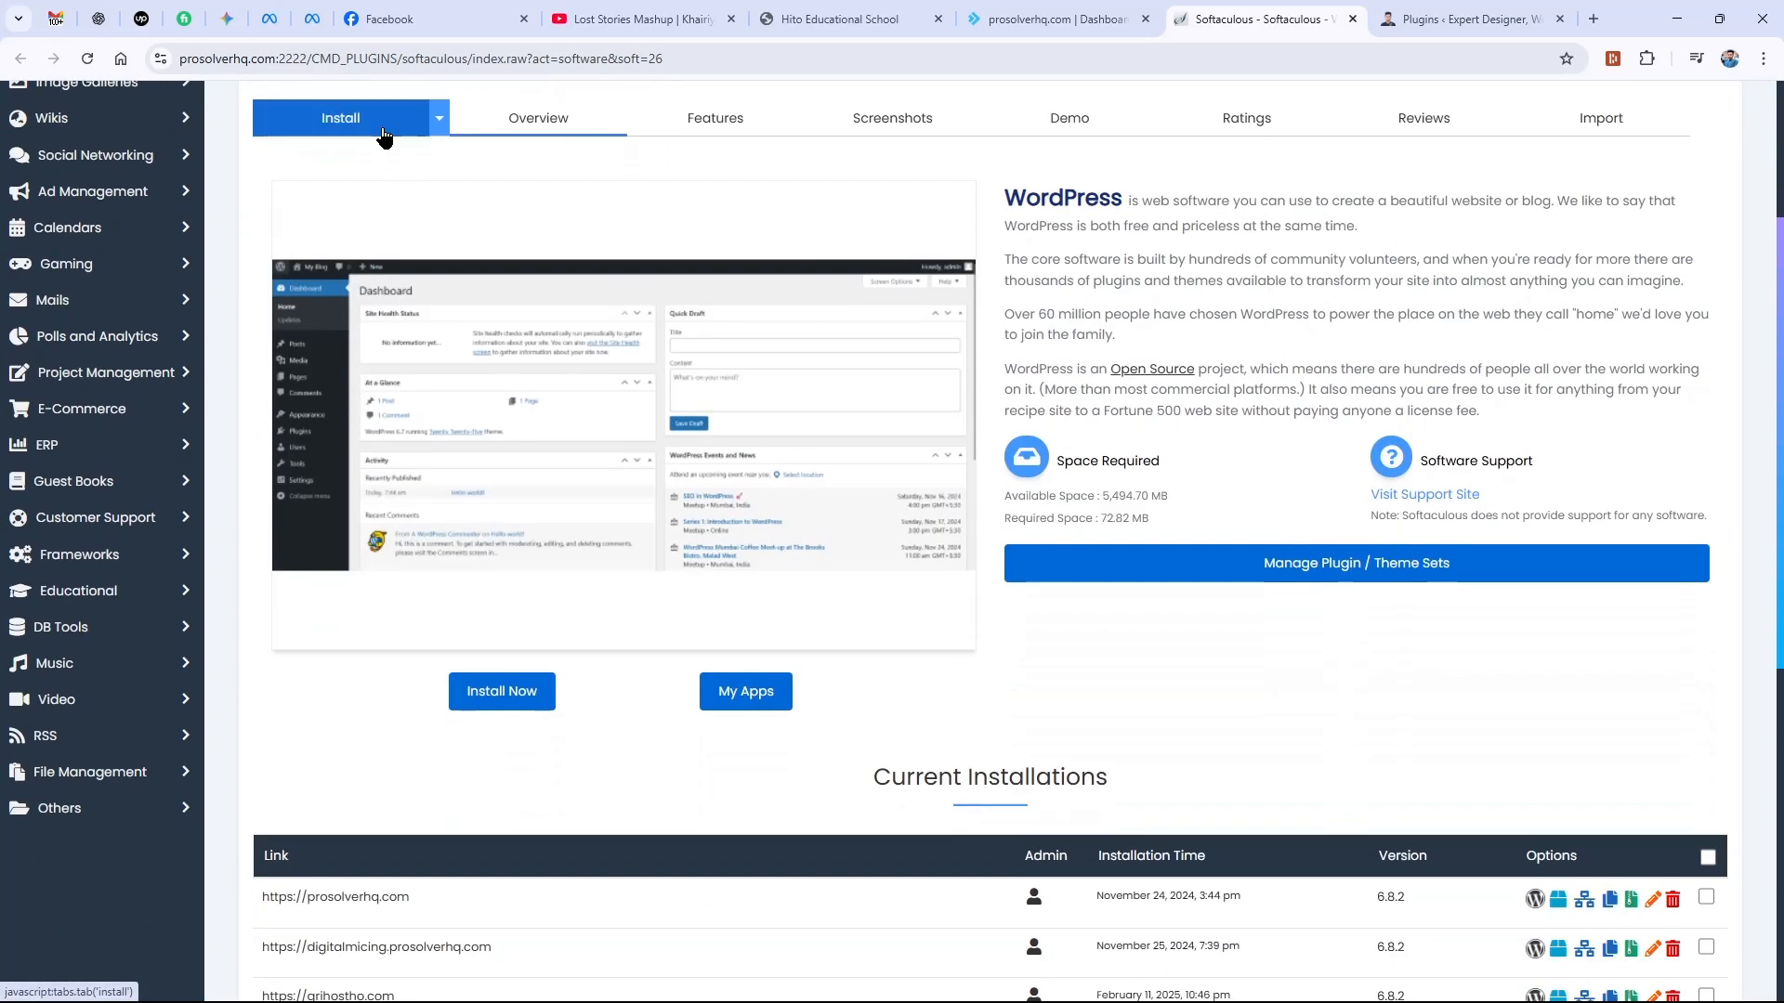
pyautogui.click(615, 317)
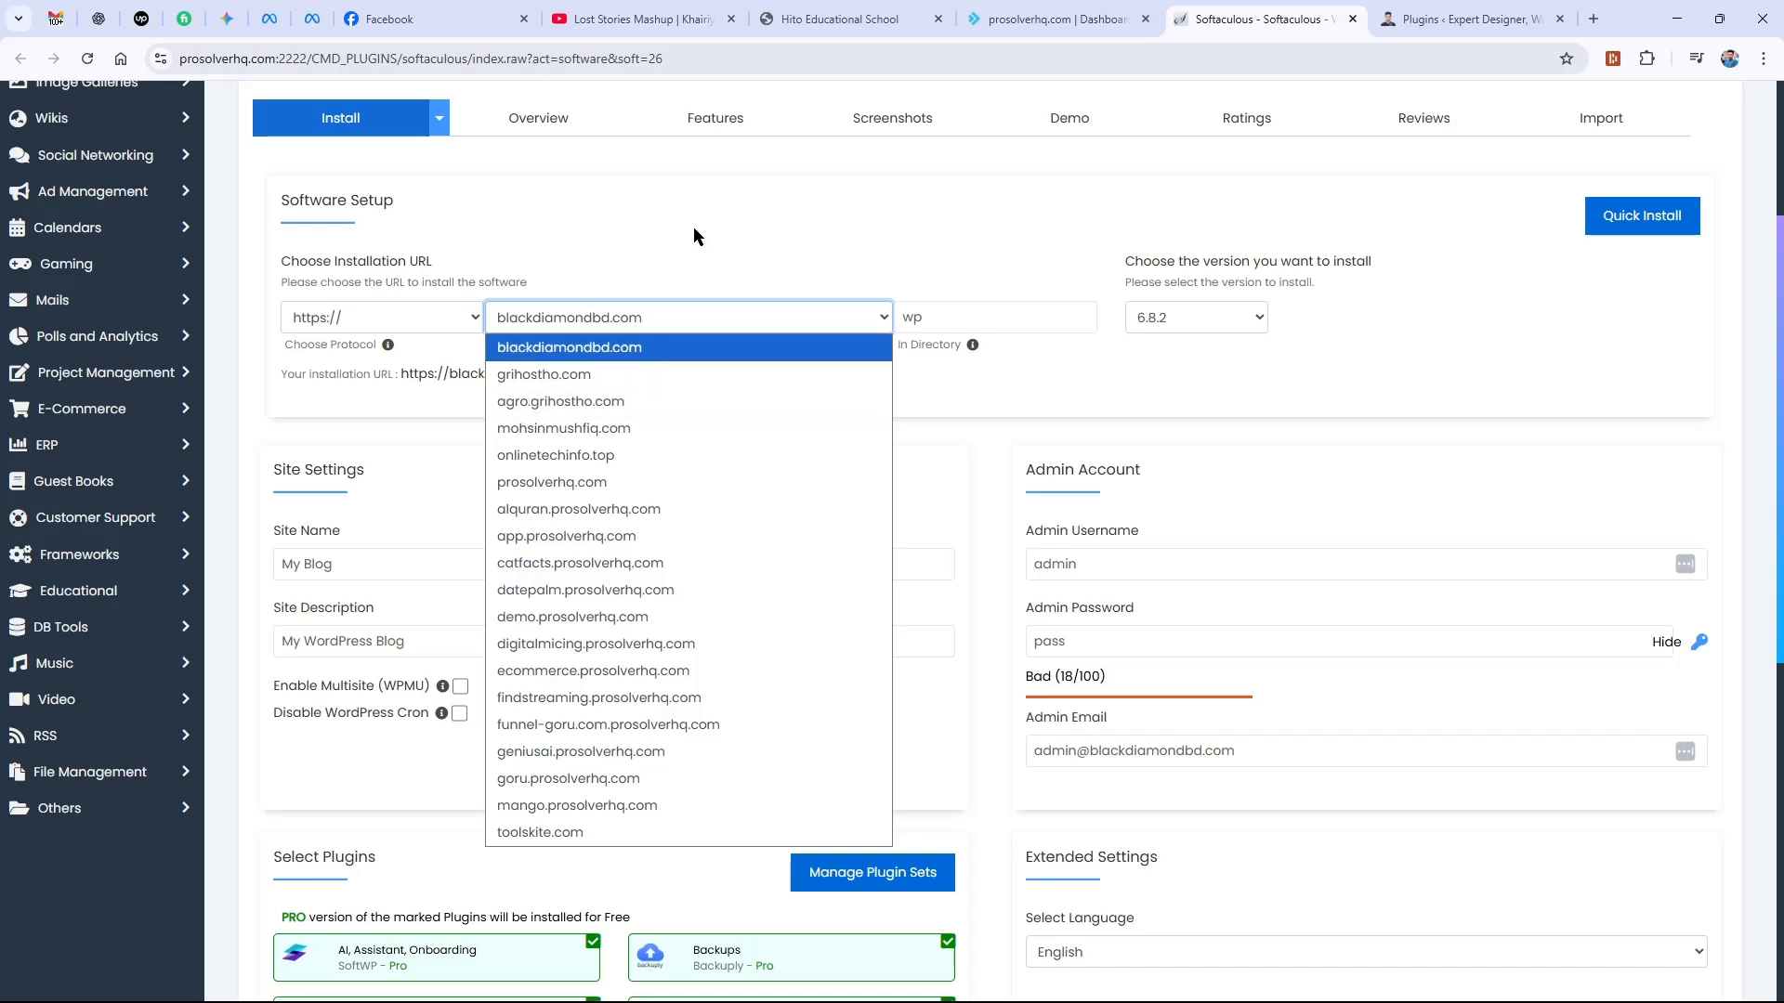
pyautogui.click(604, 347)
# Review the installation form's setup, site settings, admin account, plugin and language sections.
pyautogui.scroll(-7, 509, 492)
pyautogui.scroll(10, 594, 575)
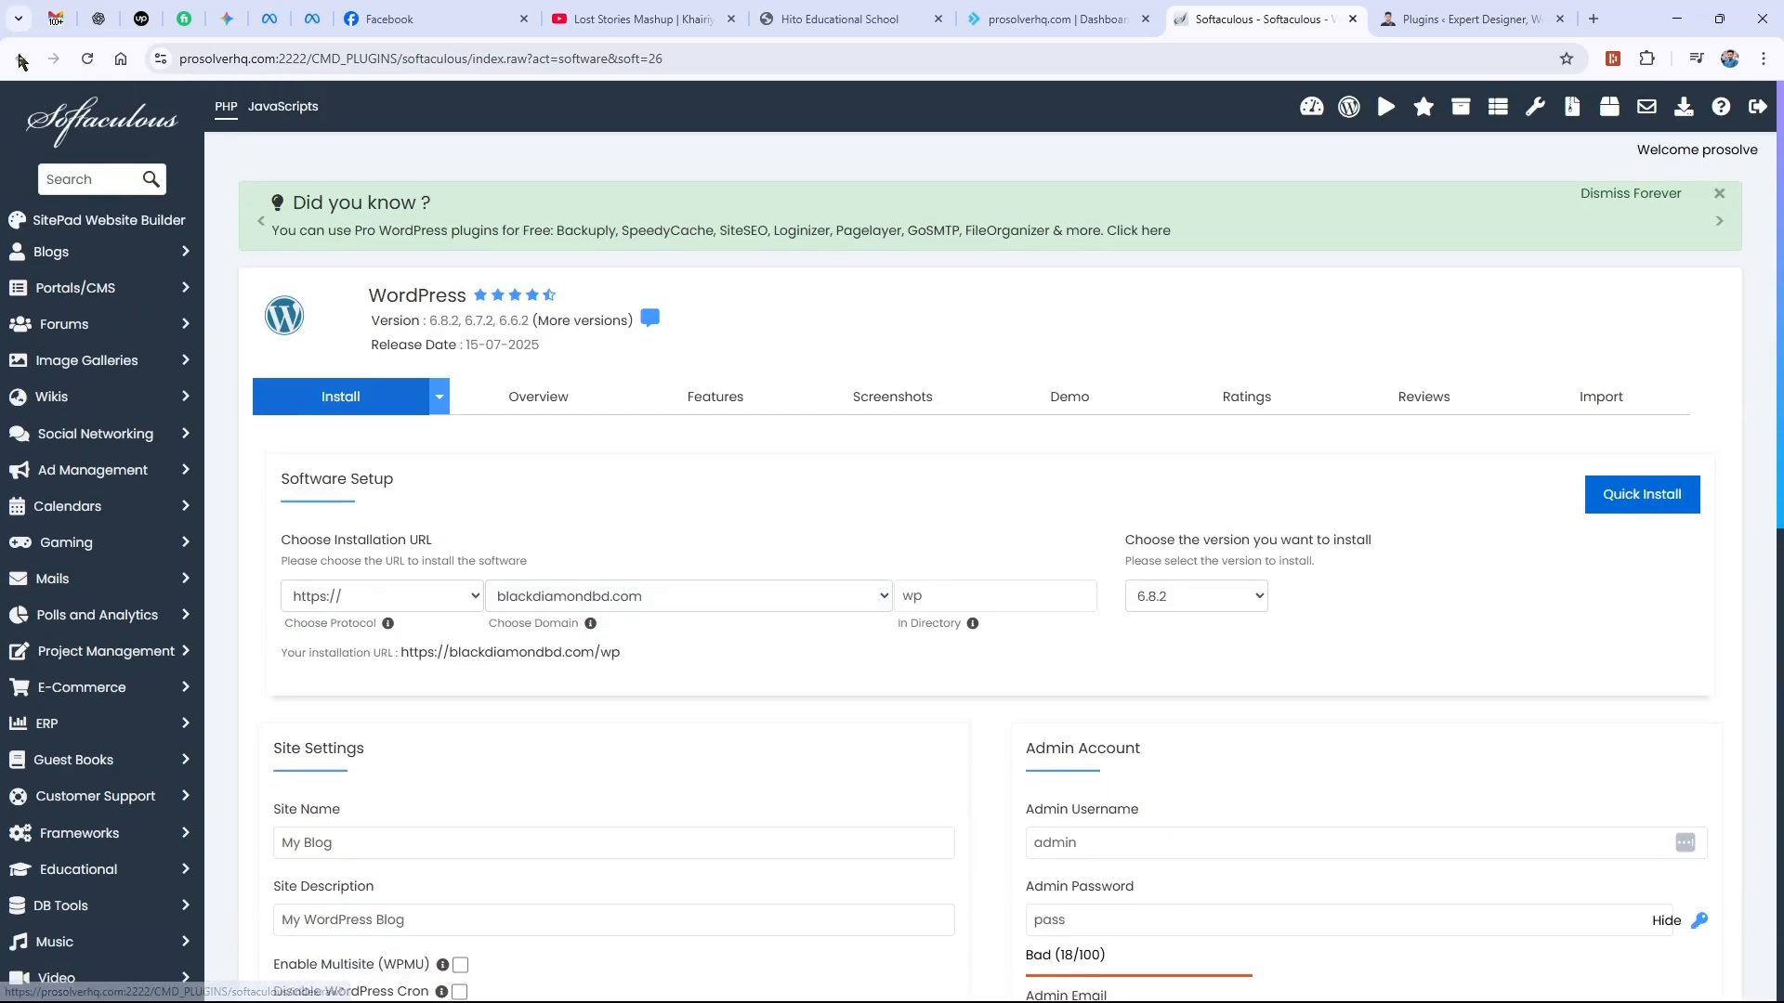
pyautogui.scroll(-10, 587, 417)
pyautogui.scroll(10, 613, 434)
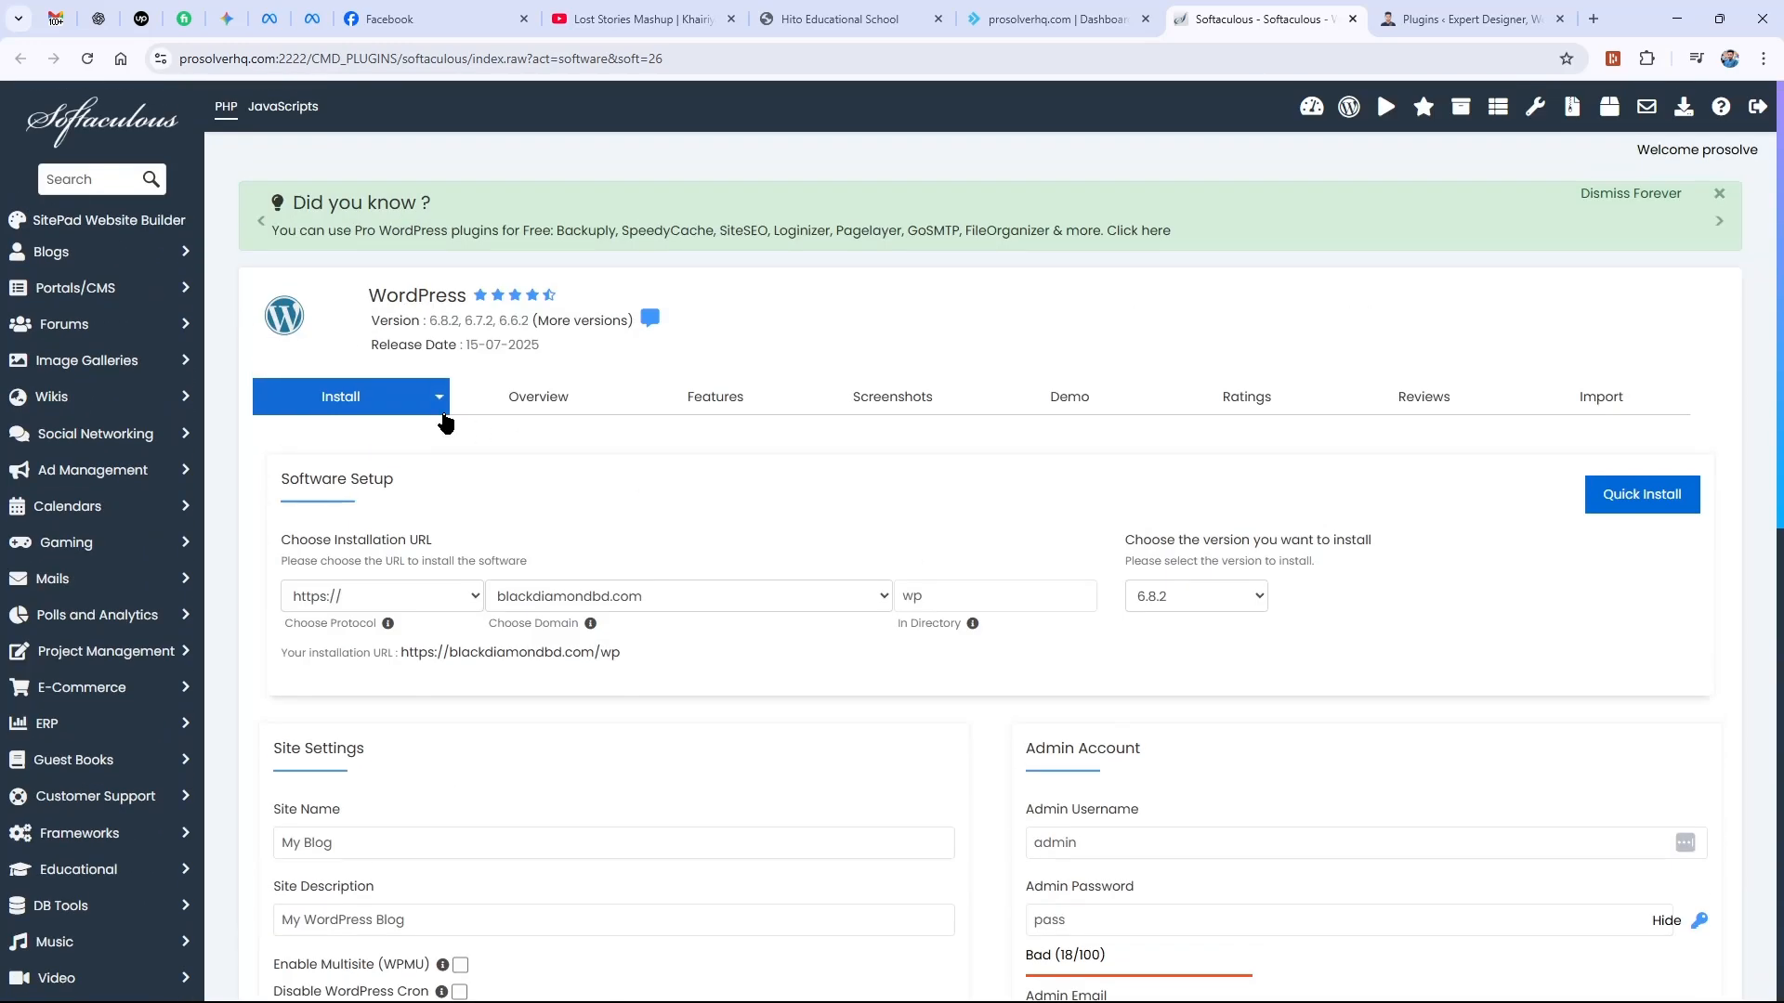
pyautogui.scroll(-3, 617, 550)
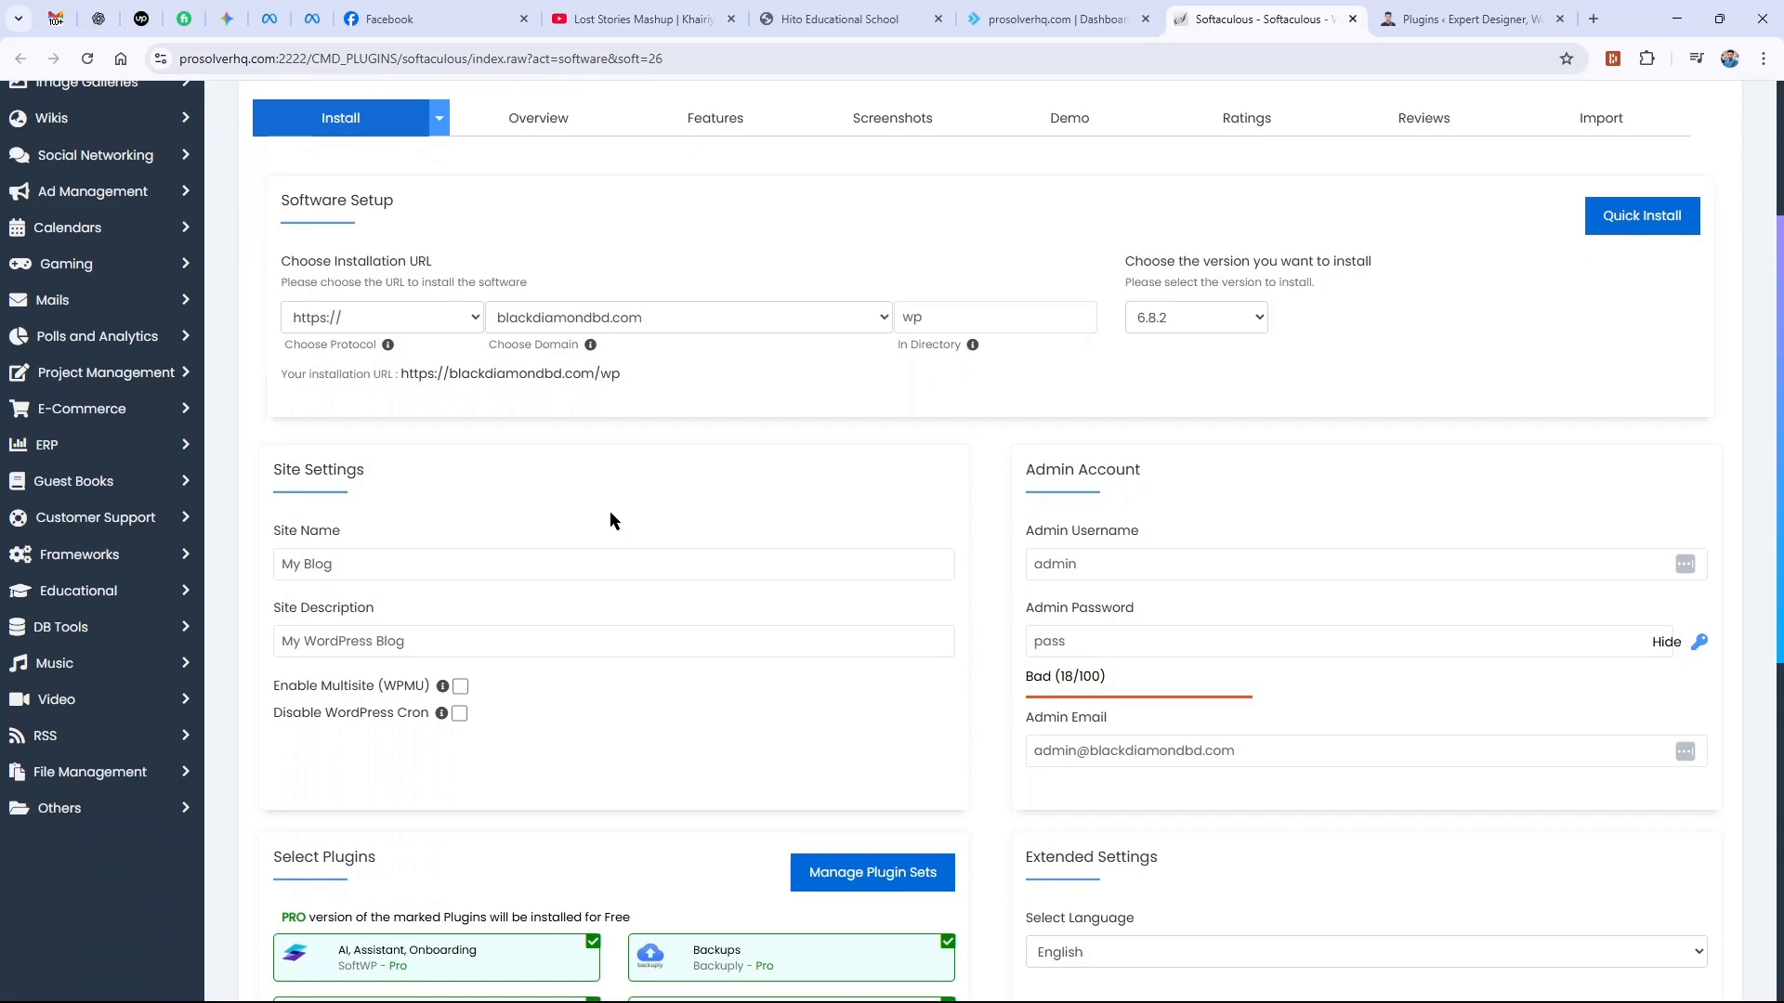
pyautogui.scroll(-5, 615, 511)
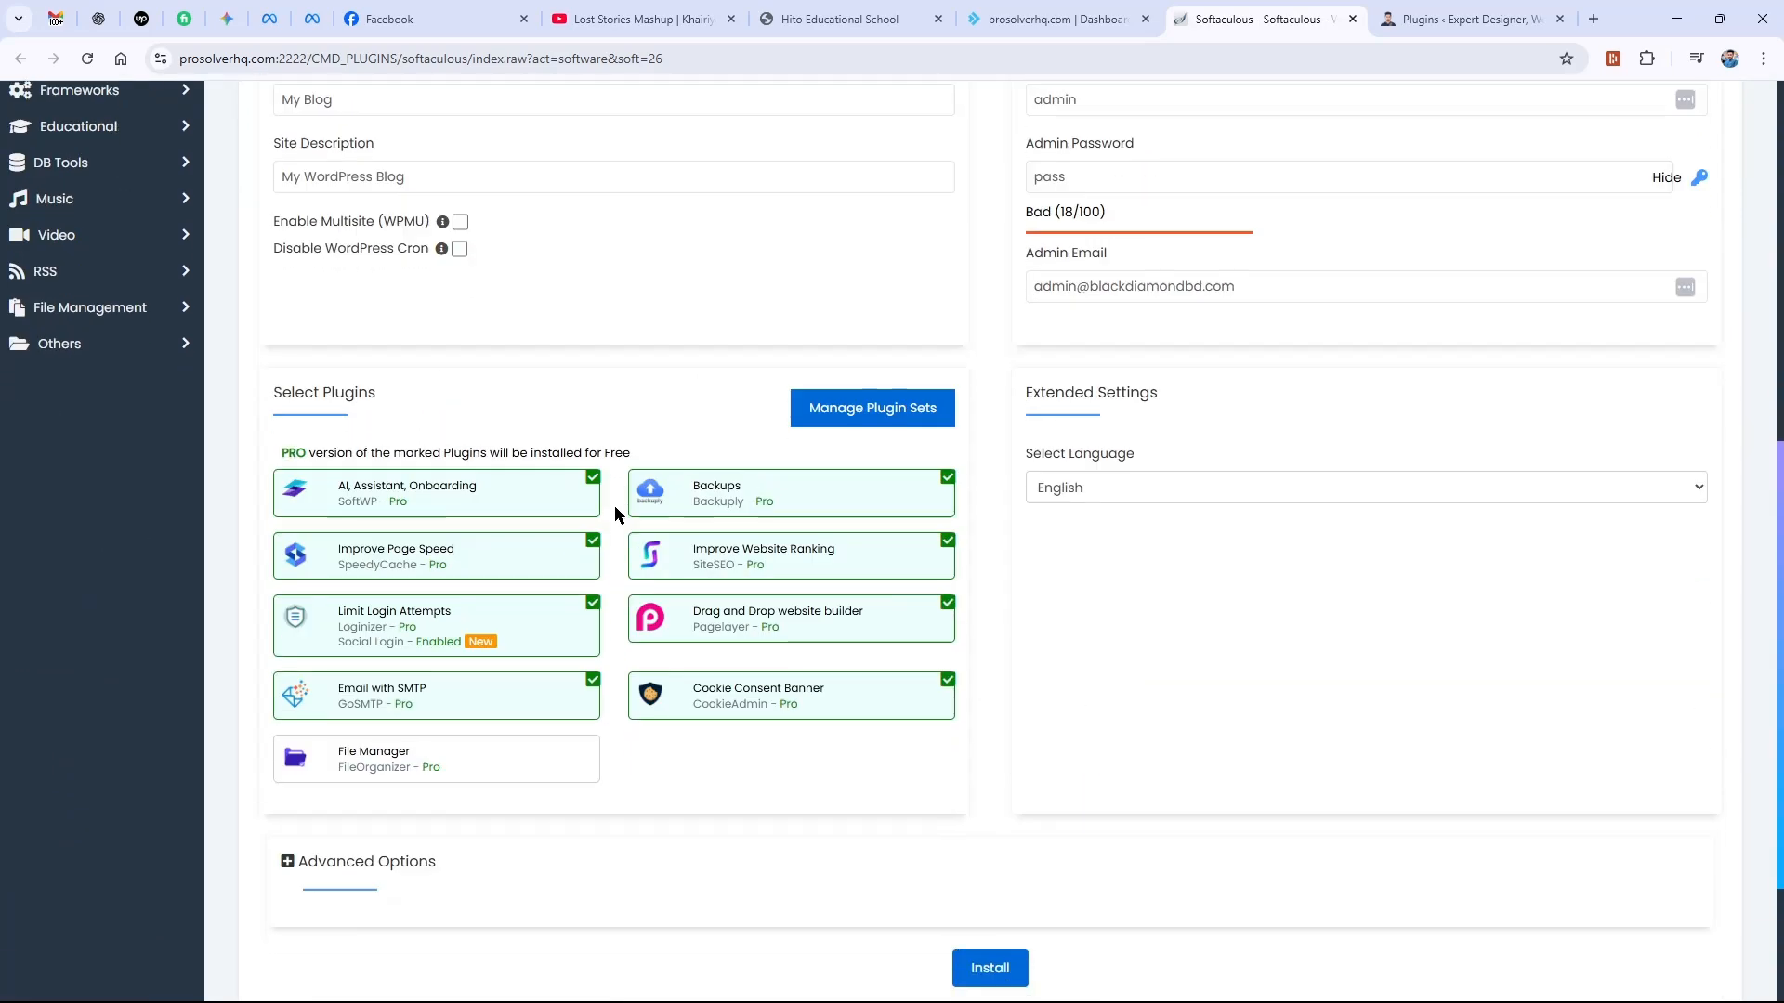
pyautogui.scroll(4, 615, 511)
pyautogui.scroll(3, 615, 506)
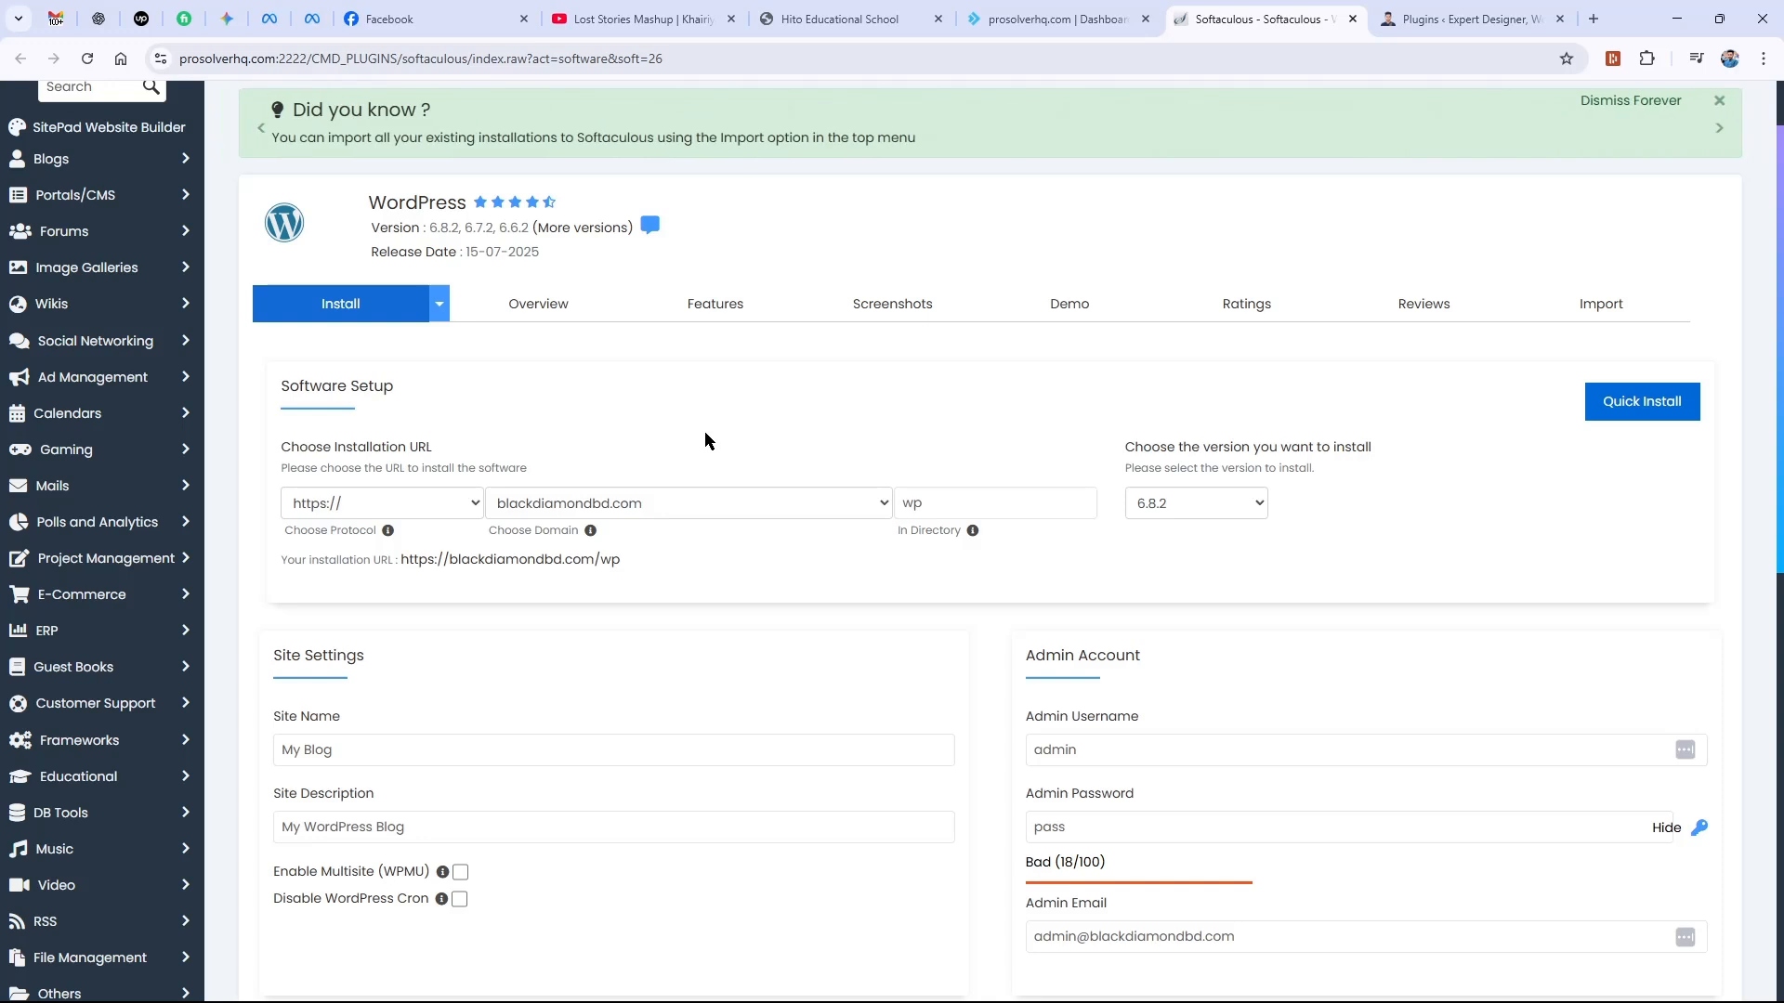
# Choose mohsinmushfiq.com as the WordPress installation domain, keeping wp as the directory.
pyautogui.click(661, 502)
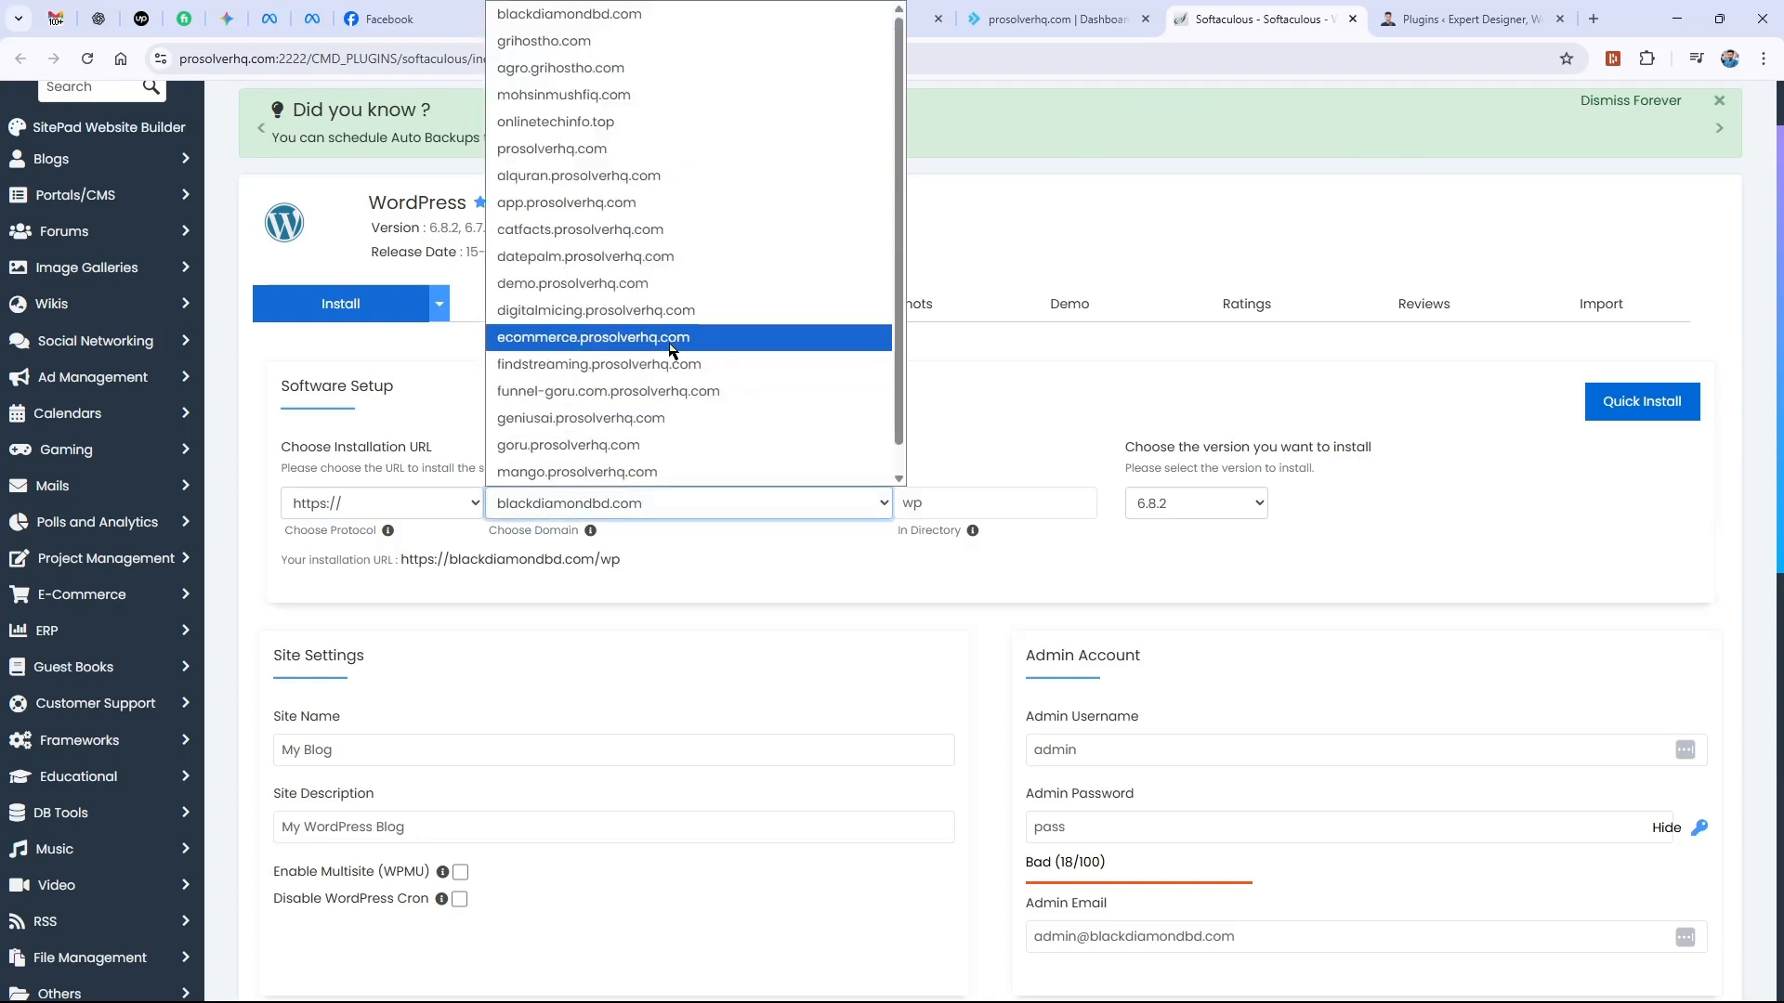
pyautogui.scroll(1, 971, 398)
pyautogui.click(675, 608)
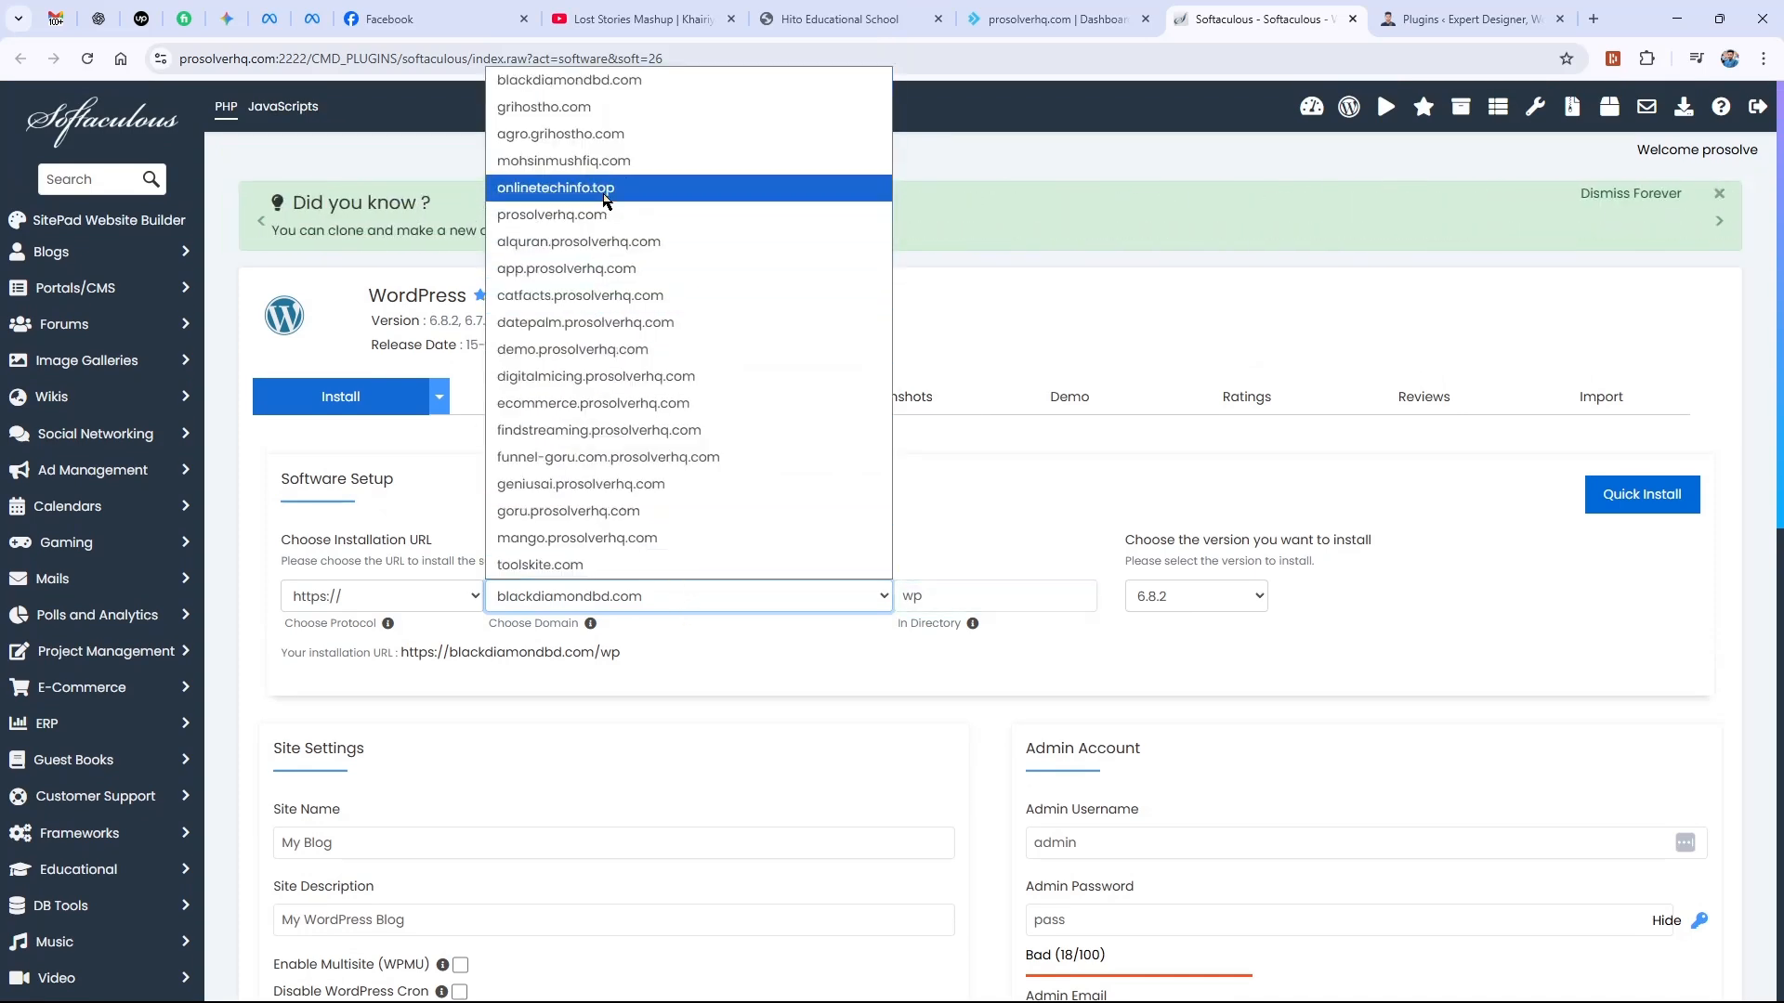
pyautogui.click(613, 164)
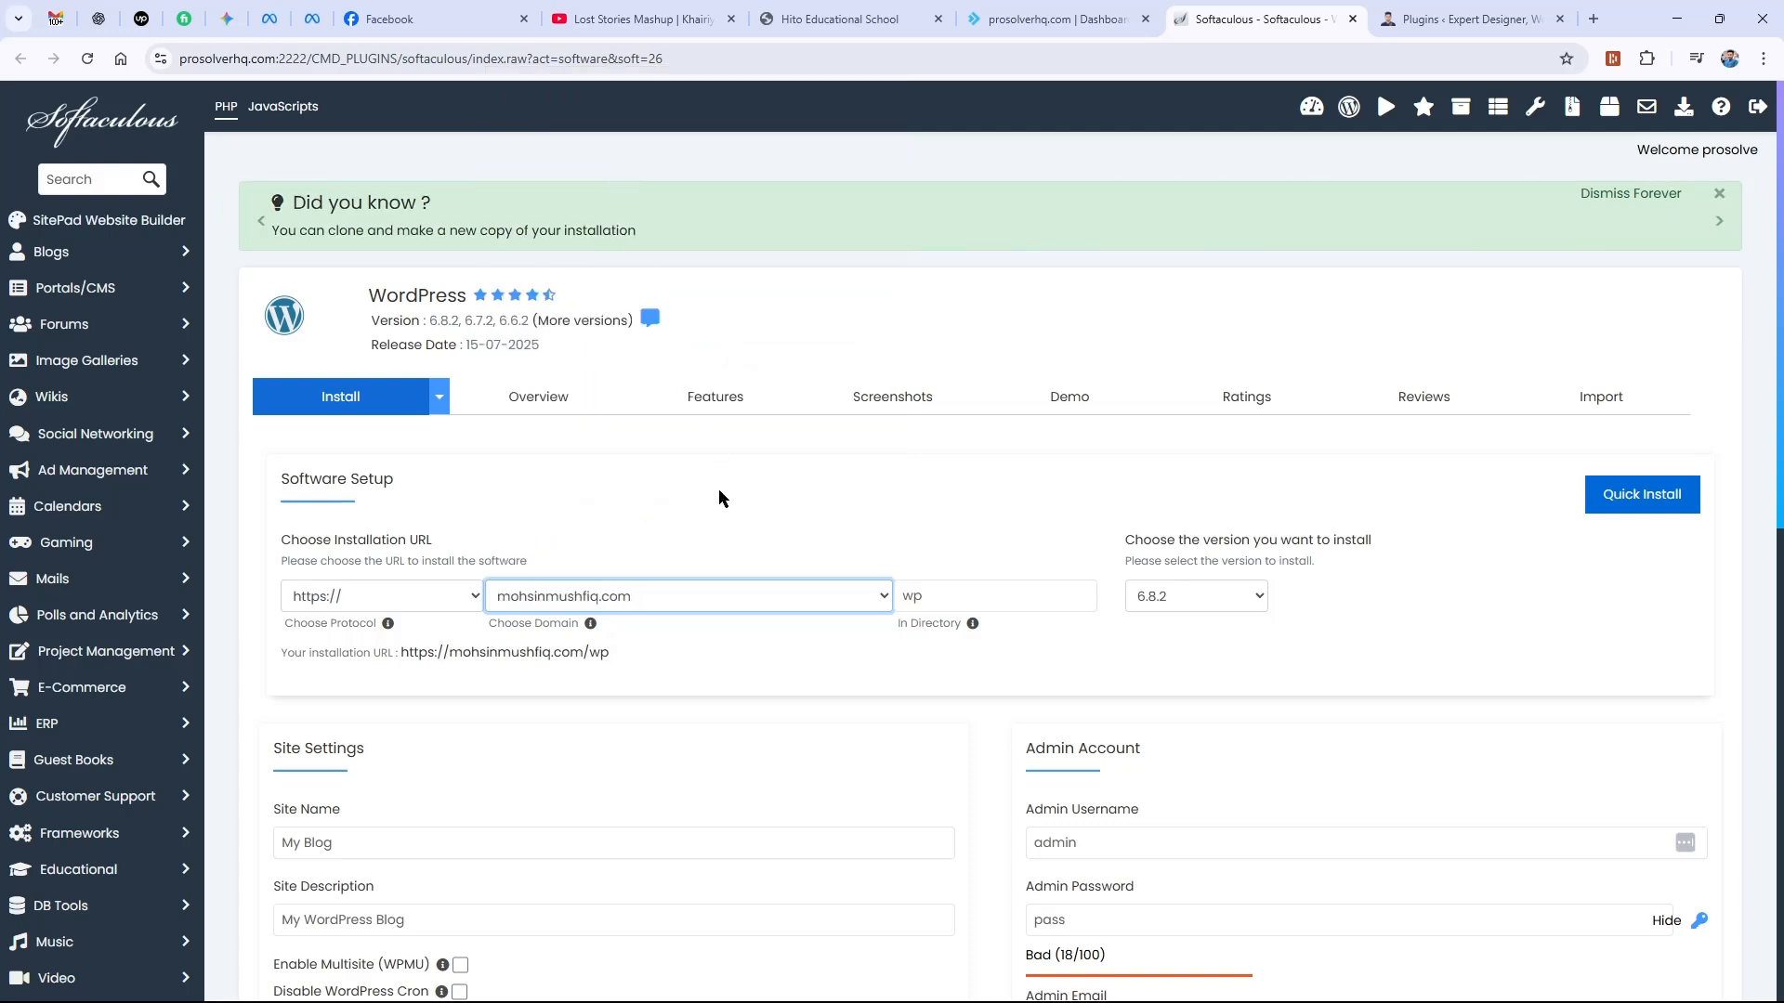
pyautogui.click(1013, 600)
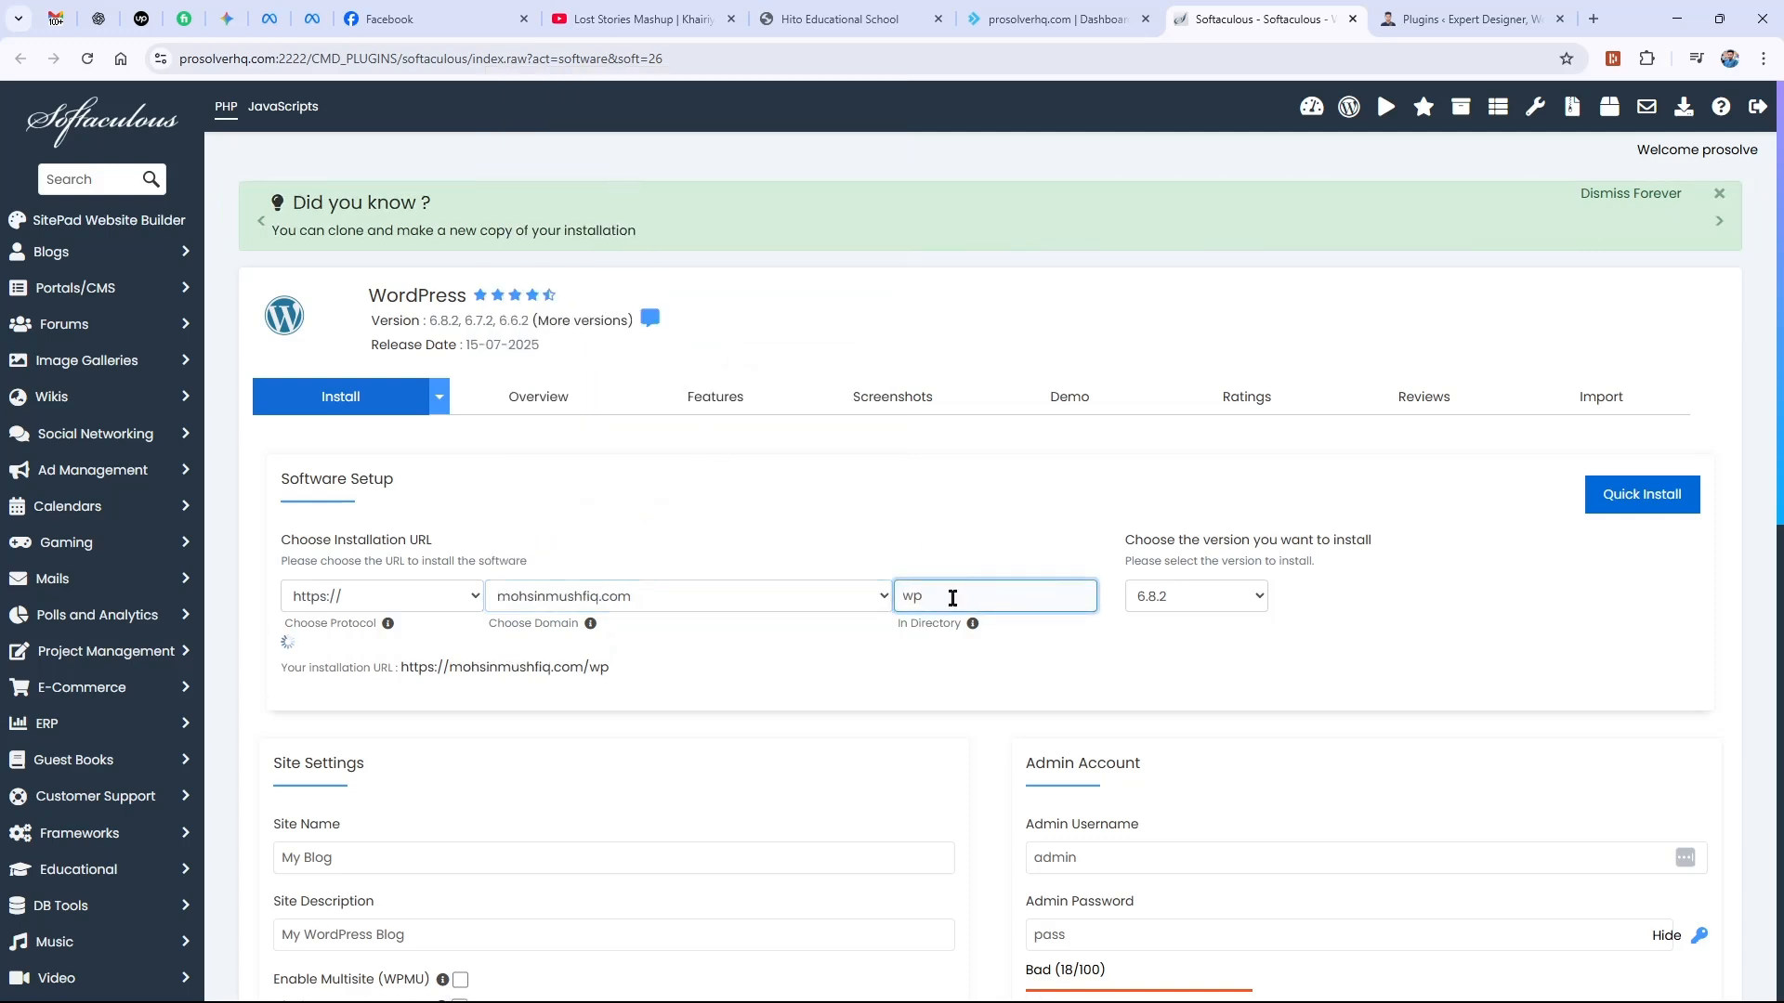
# Generate a random password for the Admin Password of the new WordPress installation.
pyautogui.scroll(-1, 941, 555)
pyautogui.scroll(-3, 941, 555)
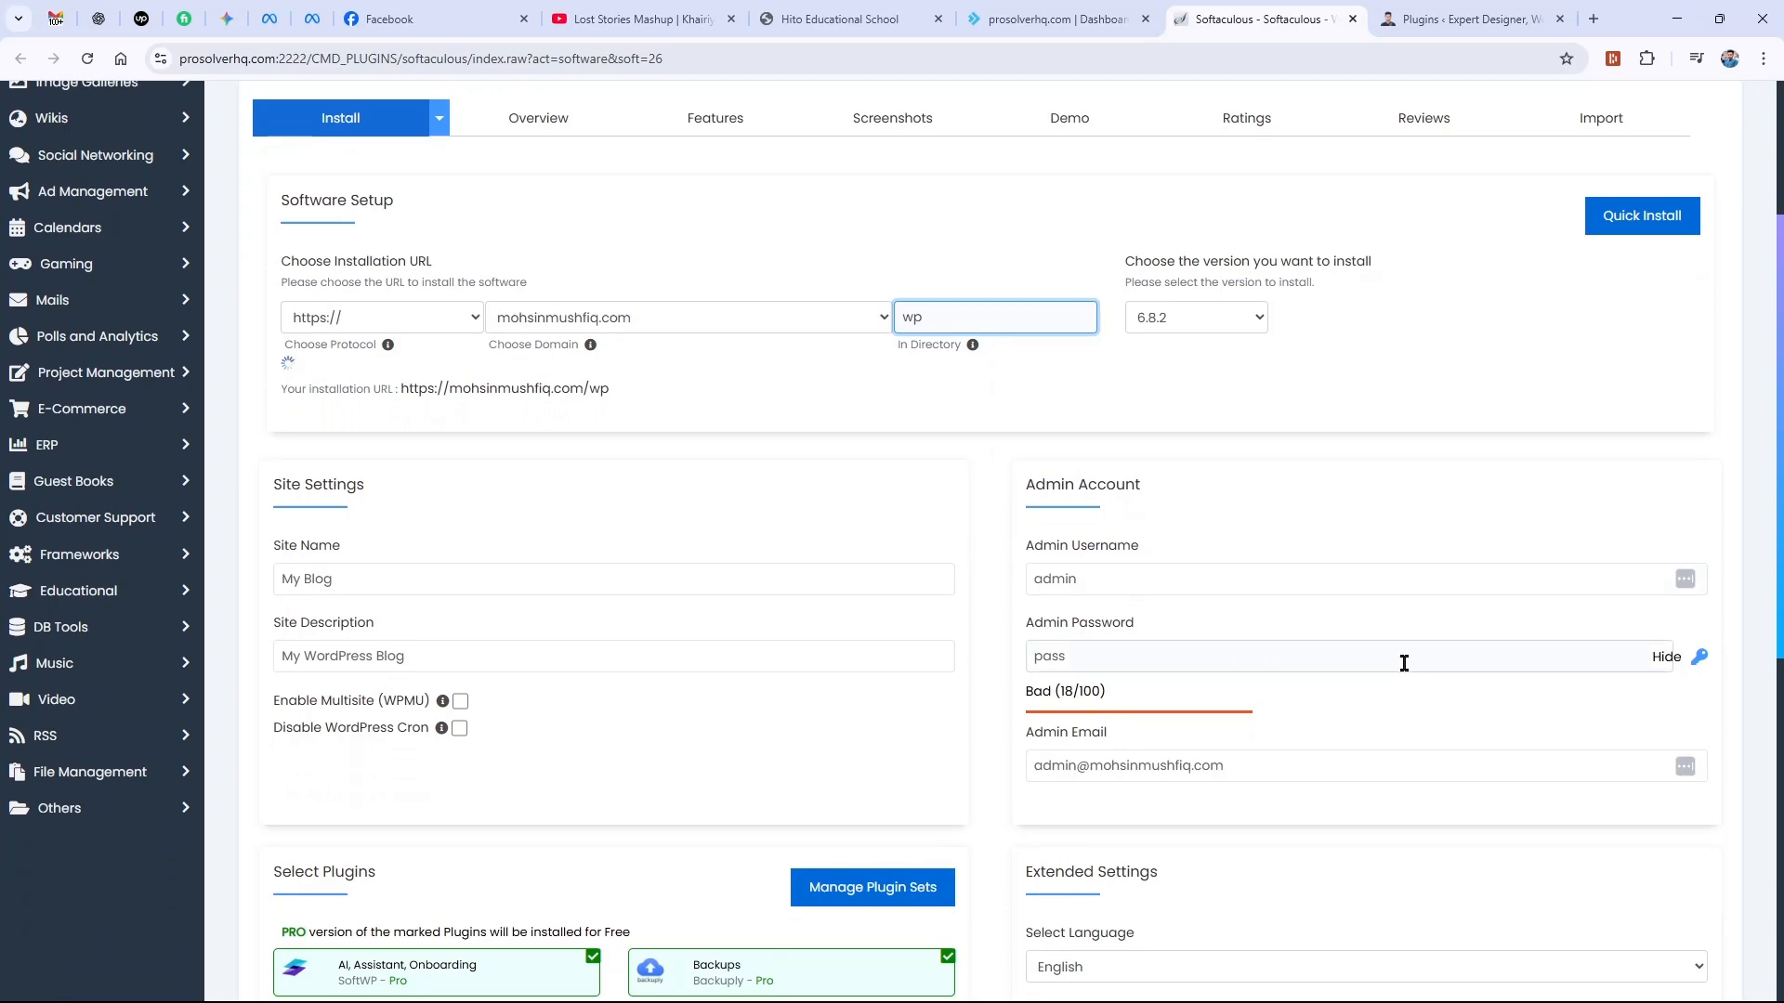
pyautogui.click(1698, 650)
# Deselect all preselected plugins: SoftWP, Backuply, SpeedyCache, SiteSEO, Loginizer, Pagelayer, GoSMTP and CookieAdmin.
pyautogui.scroll(-3, 793, 621)
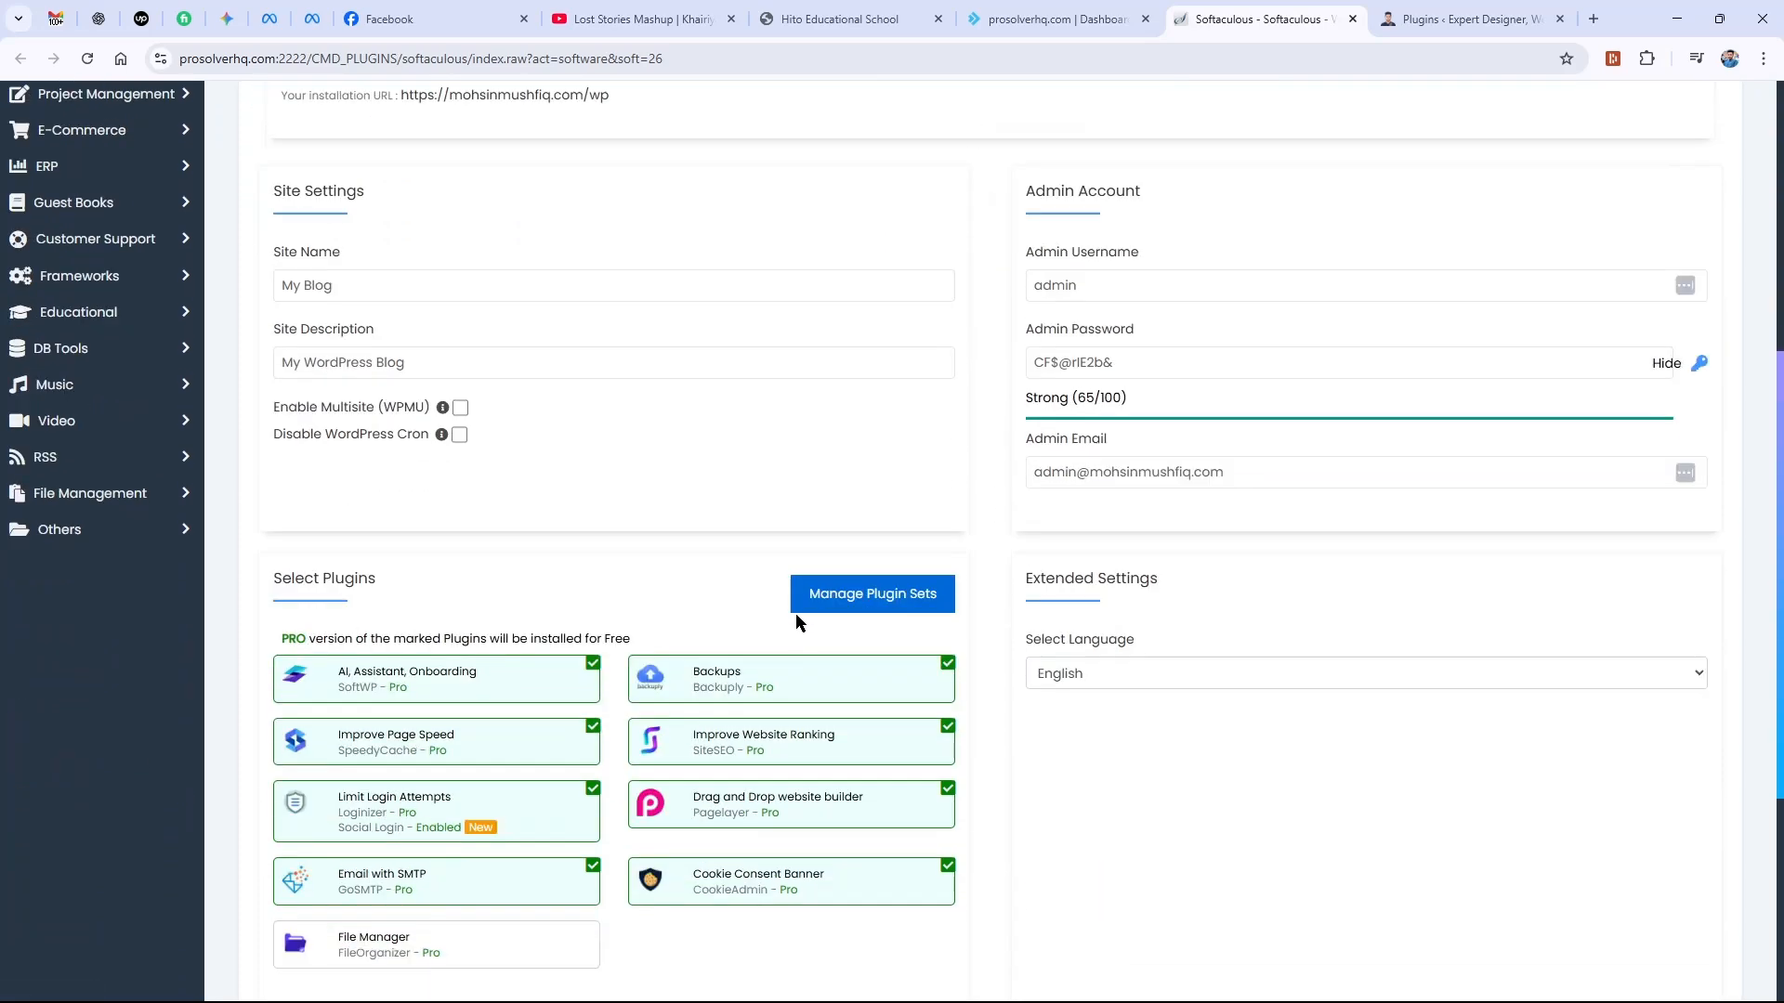
pyautogui.click(520, 692)
pyautogui.click(687, 702)
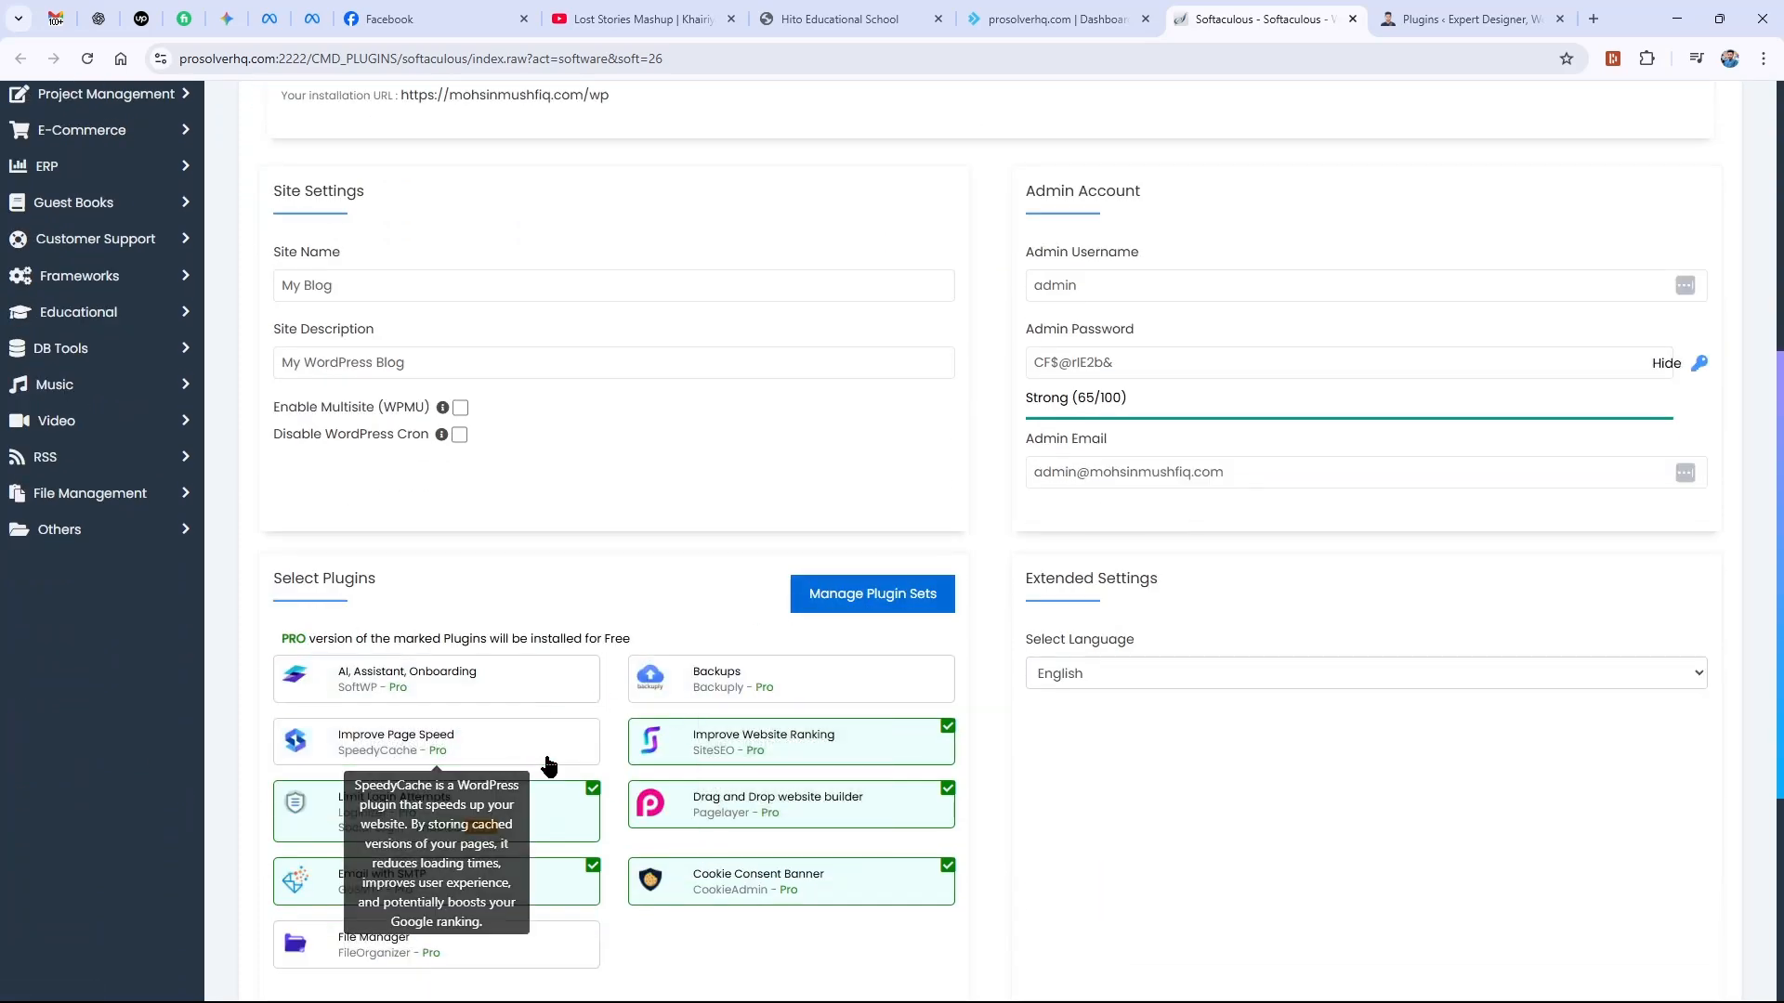
pyautogui.click(548, 748)
pyautogui.click(692, 748)
pyautogui.click(558, 808)
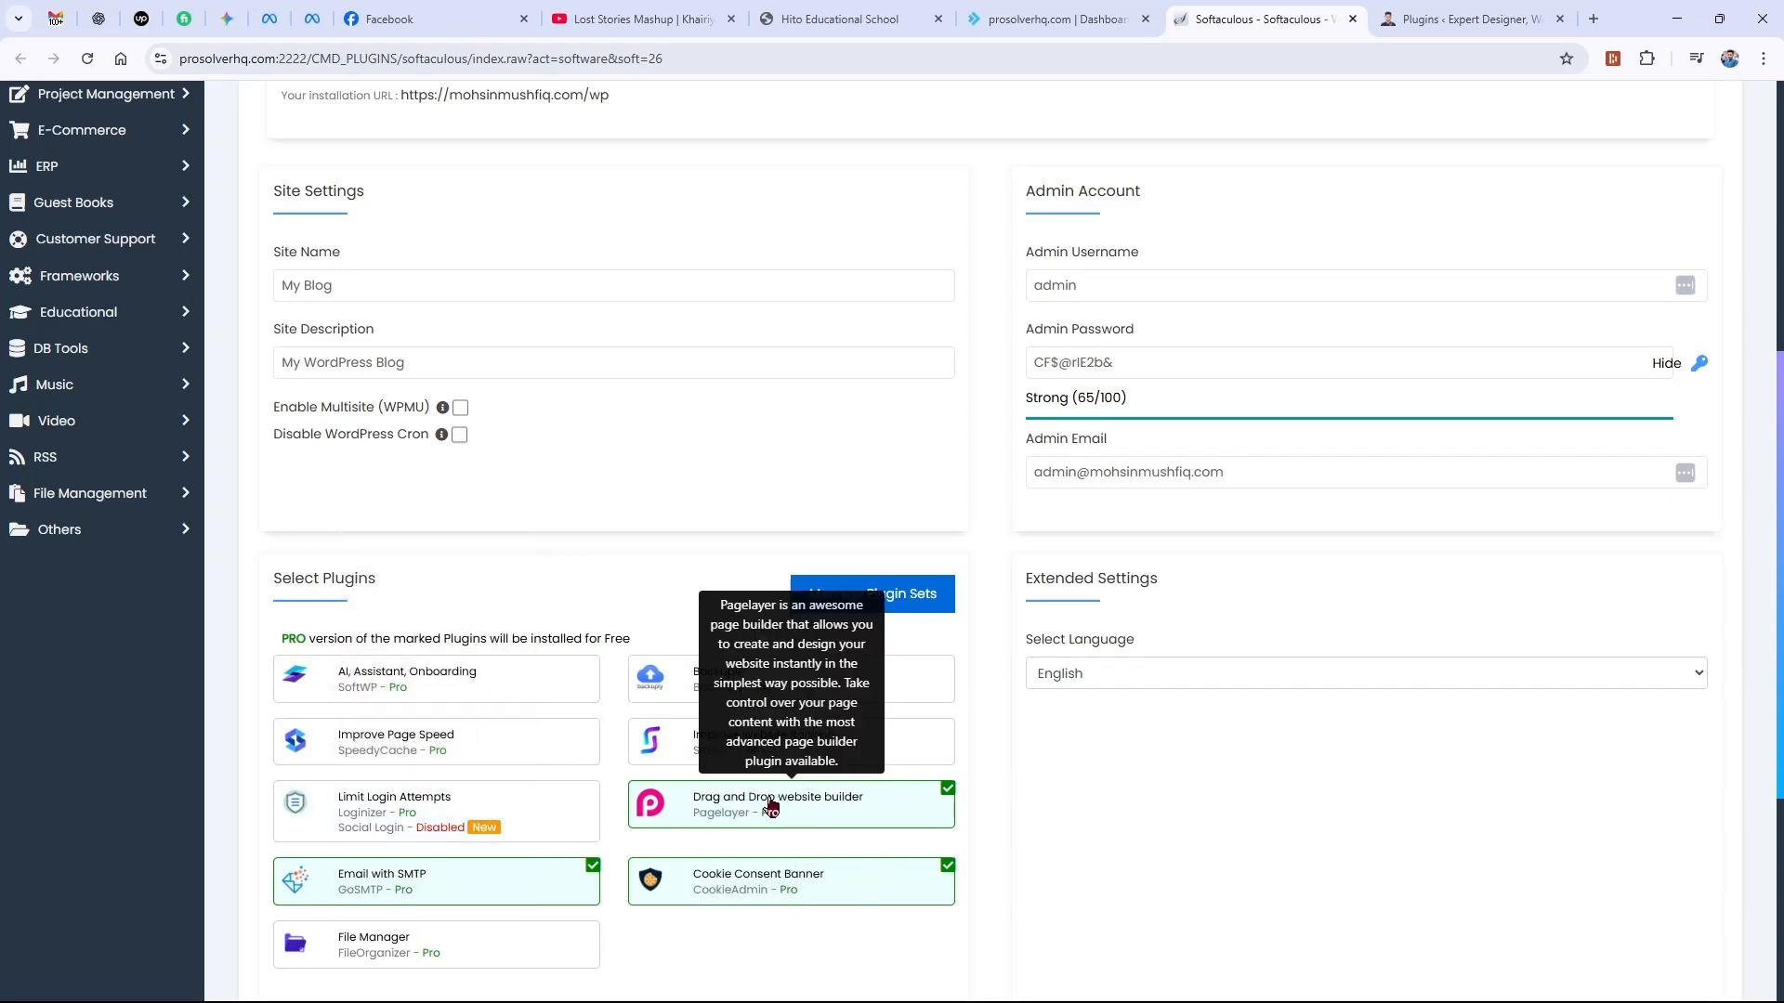
pyautogui.click(687, 808)
pyautogui.scroll(-2, 599, 818)
pyautogui.click(562, 688)
pyautogui.click(850, 697)
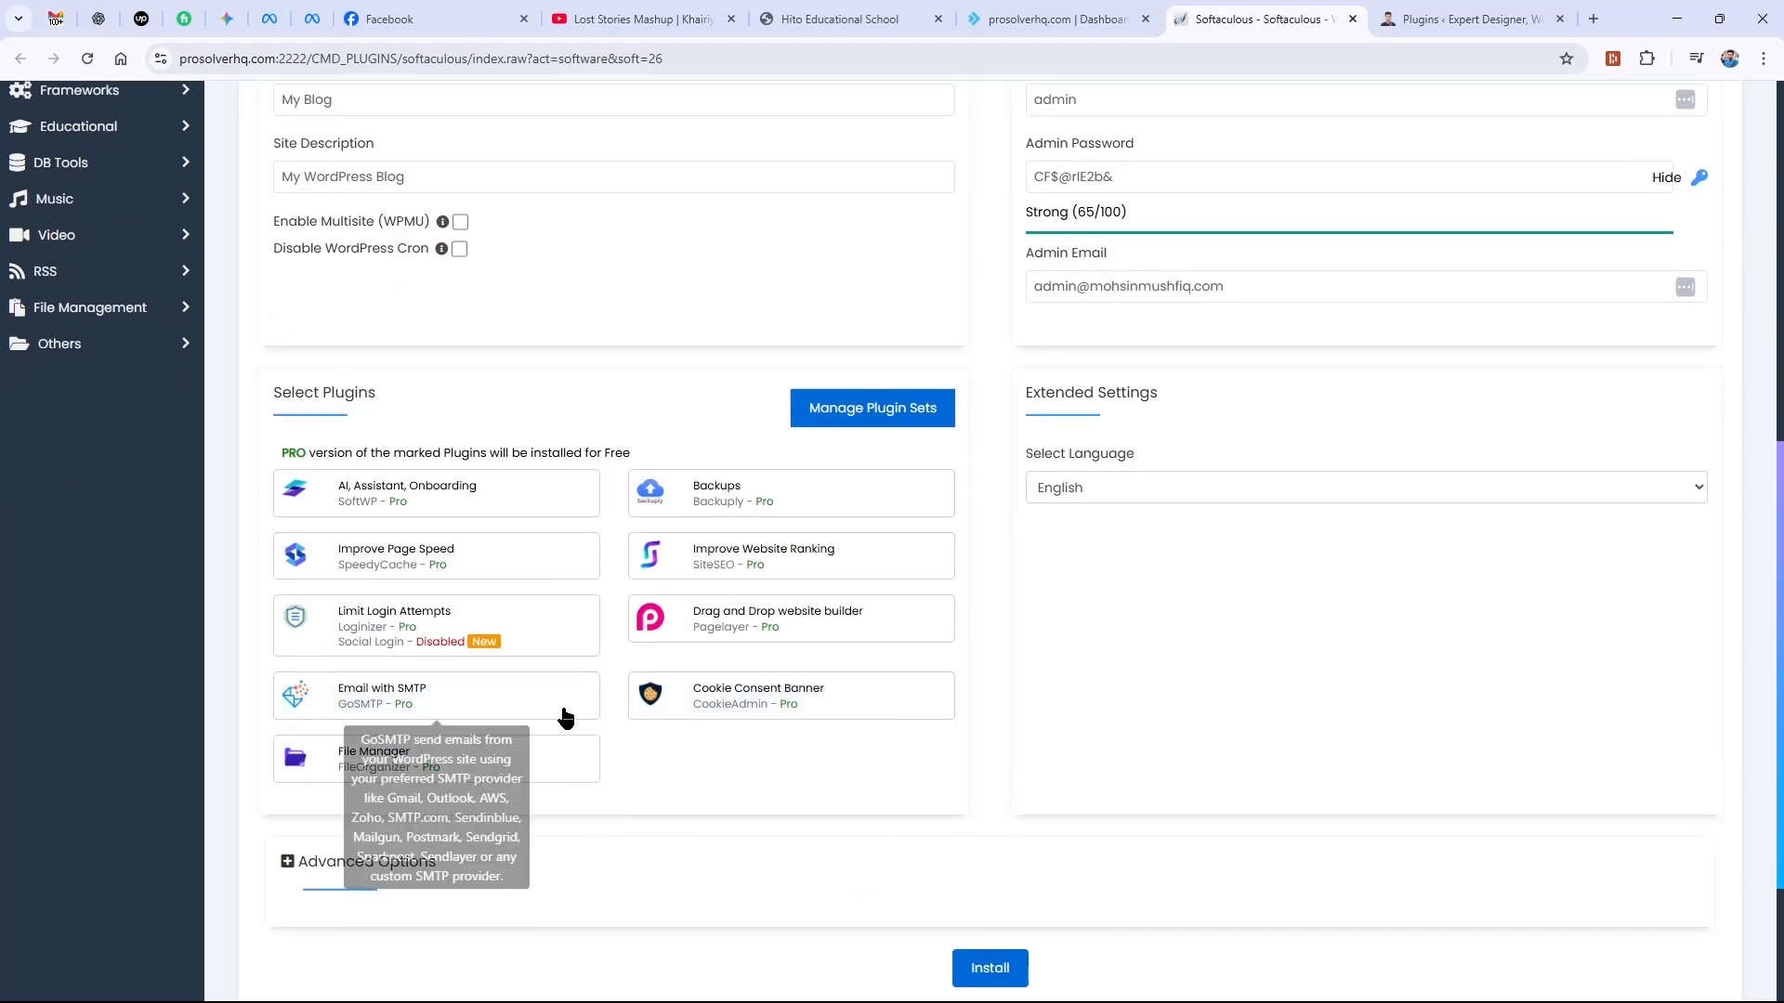
# Check the installation form once more and start installing WordPress.
pyautogui.scroll(-3, 549, 710)
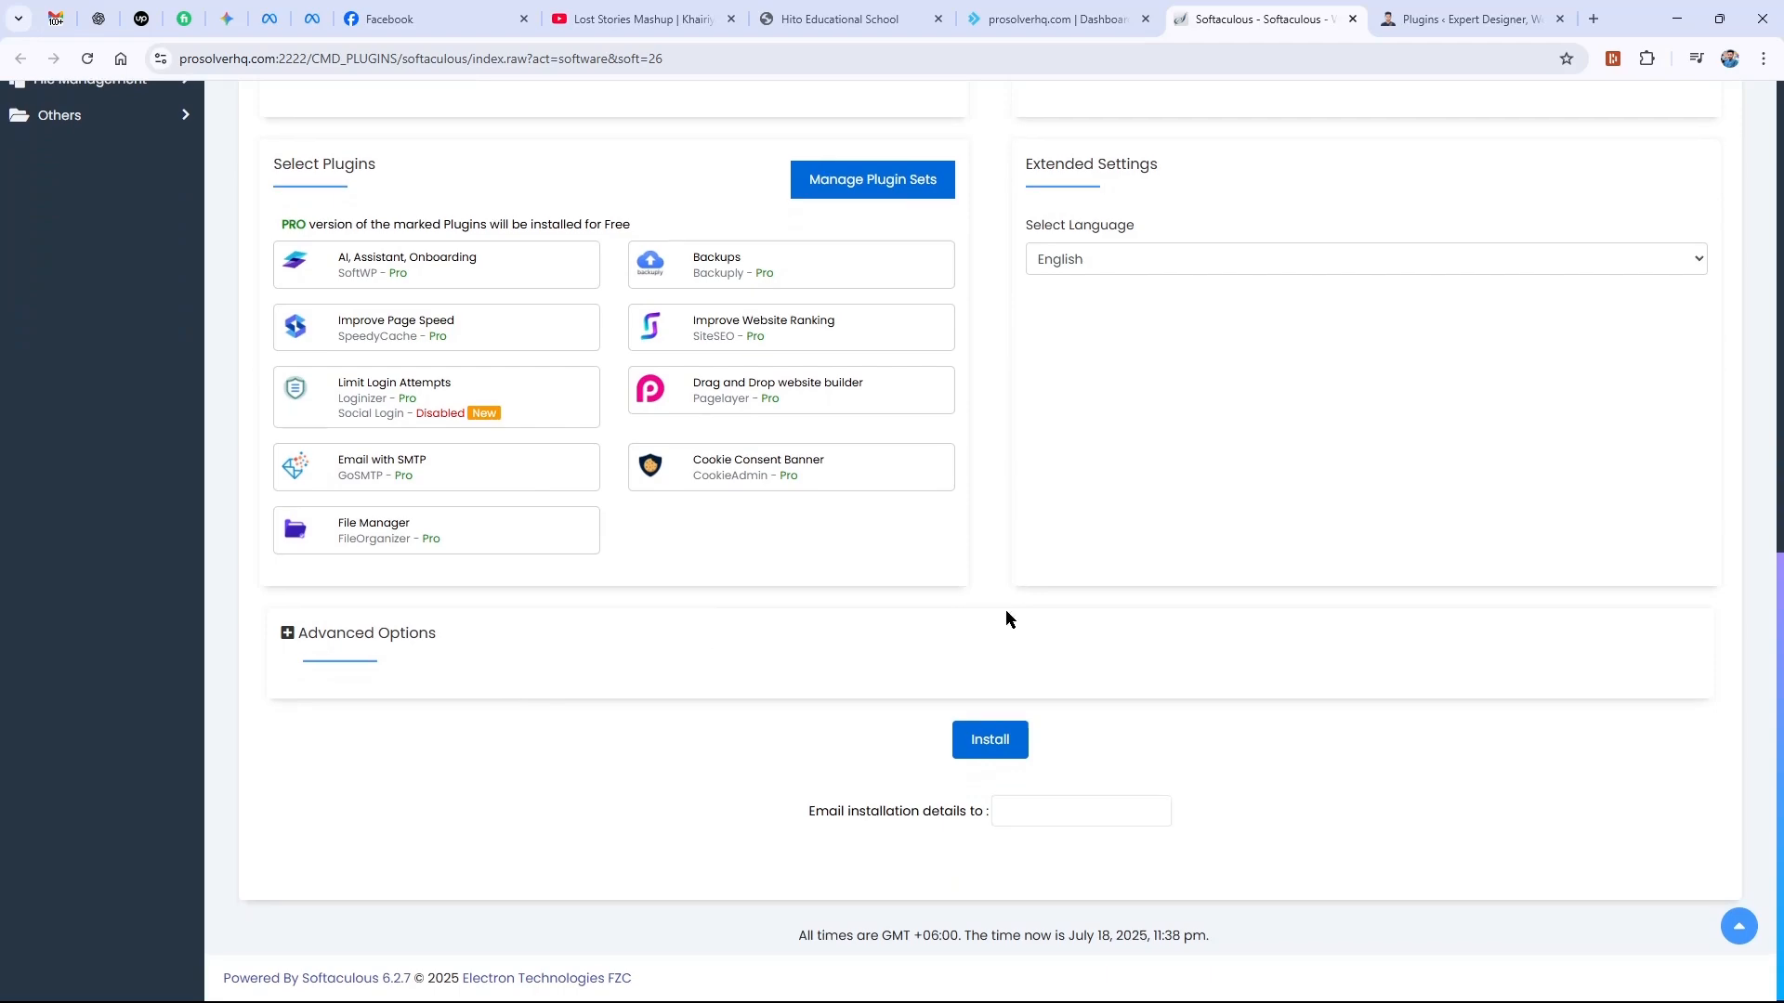
pyautogui.scroll(10, 1006, 613)
pyautogui.scroll(-10, 1005, 613)
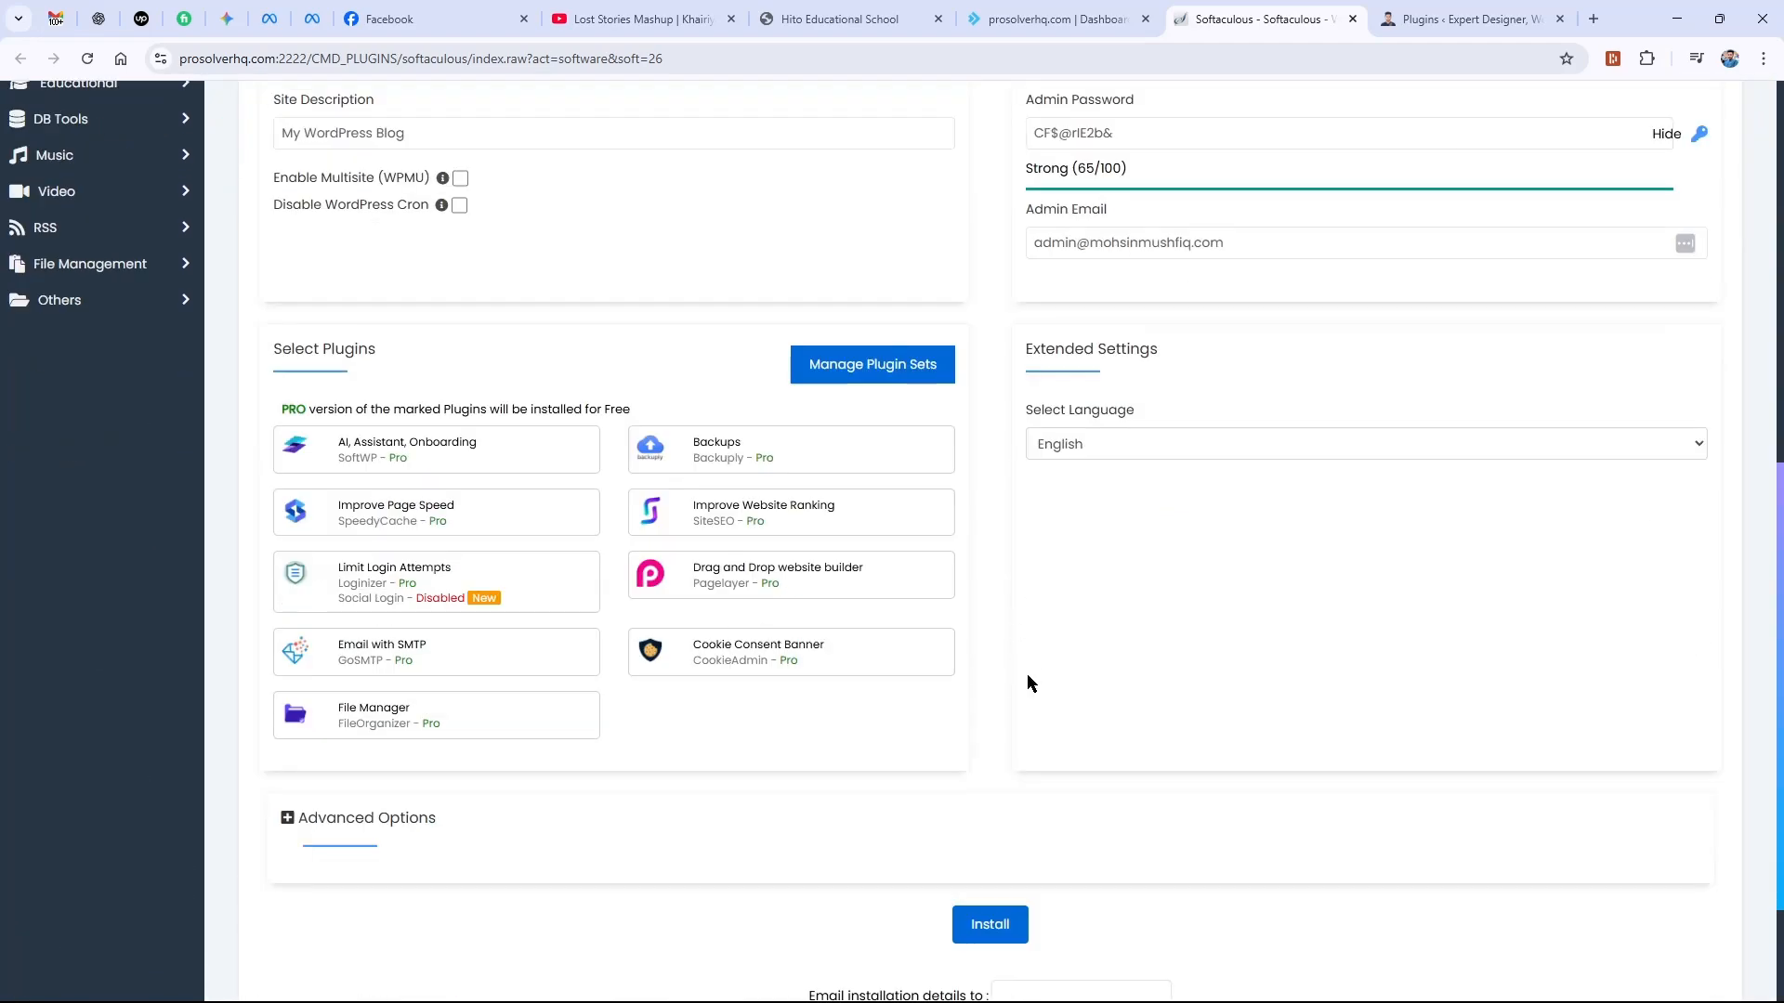
pyautogui.click(987, 925)
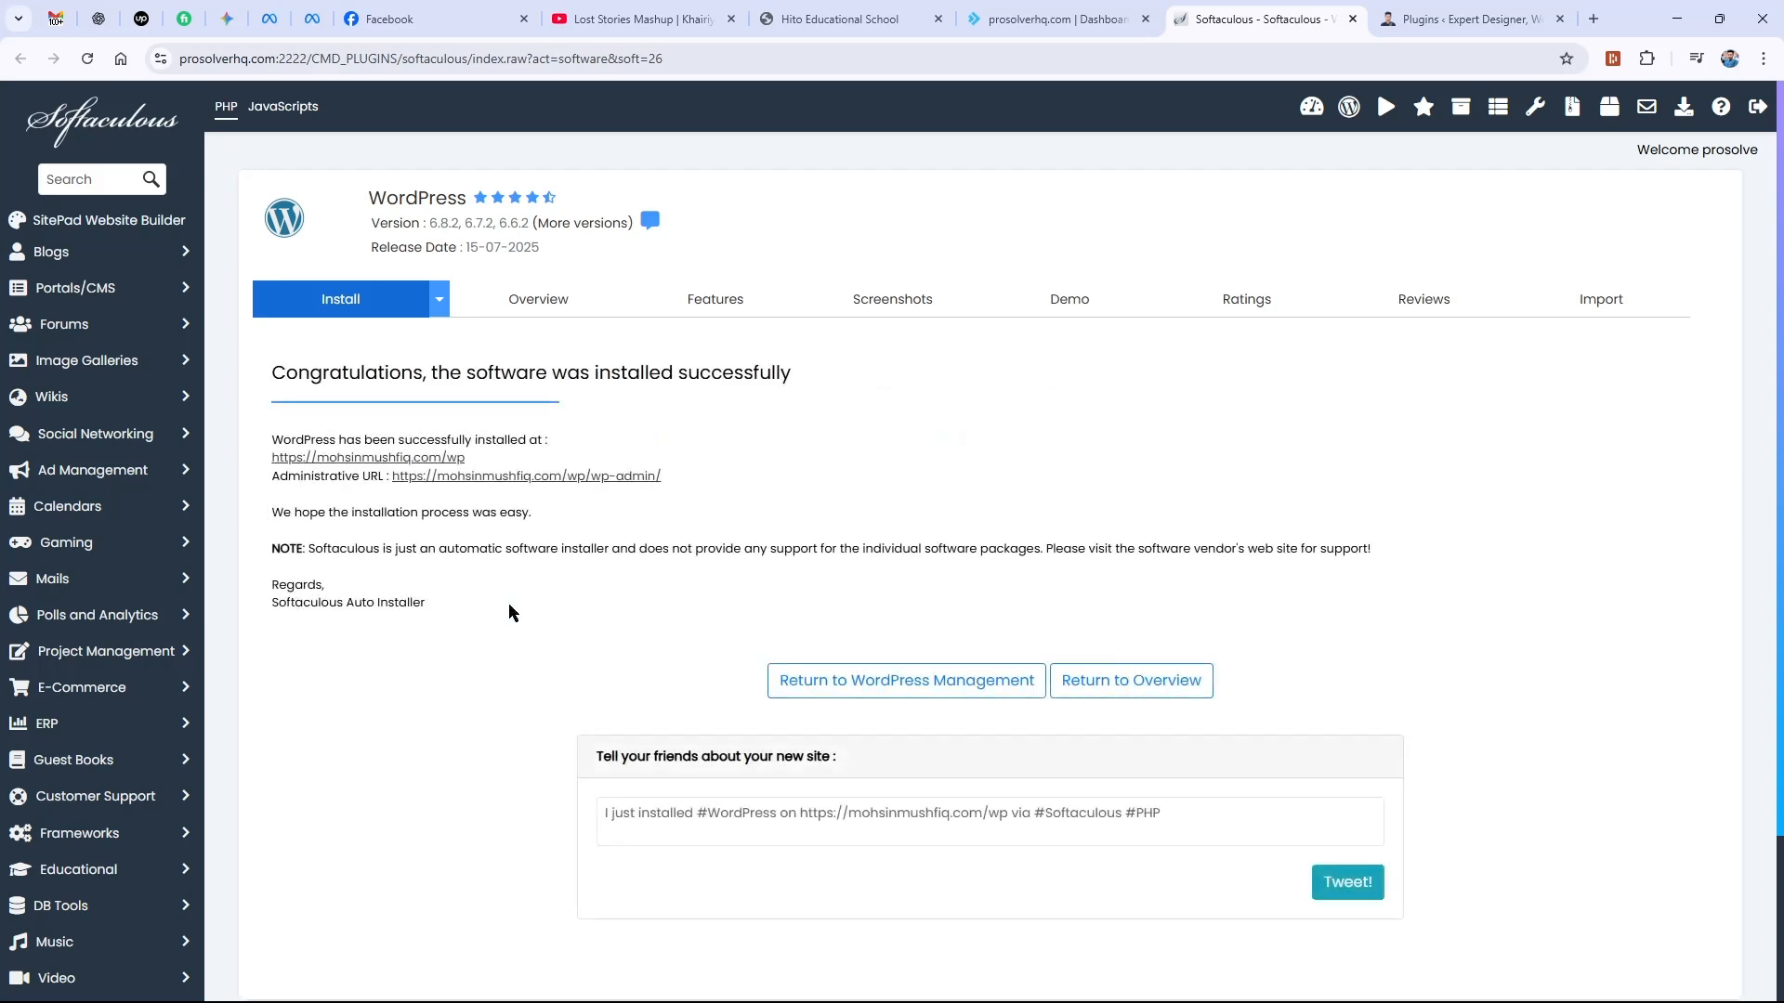
# View the newly installed site's front page in an incognito window, and close that window.
pyautogui.rightClick(403, 459)
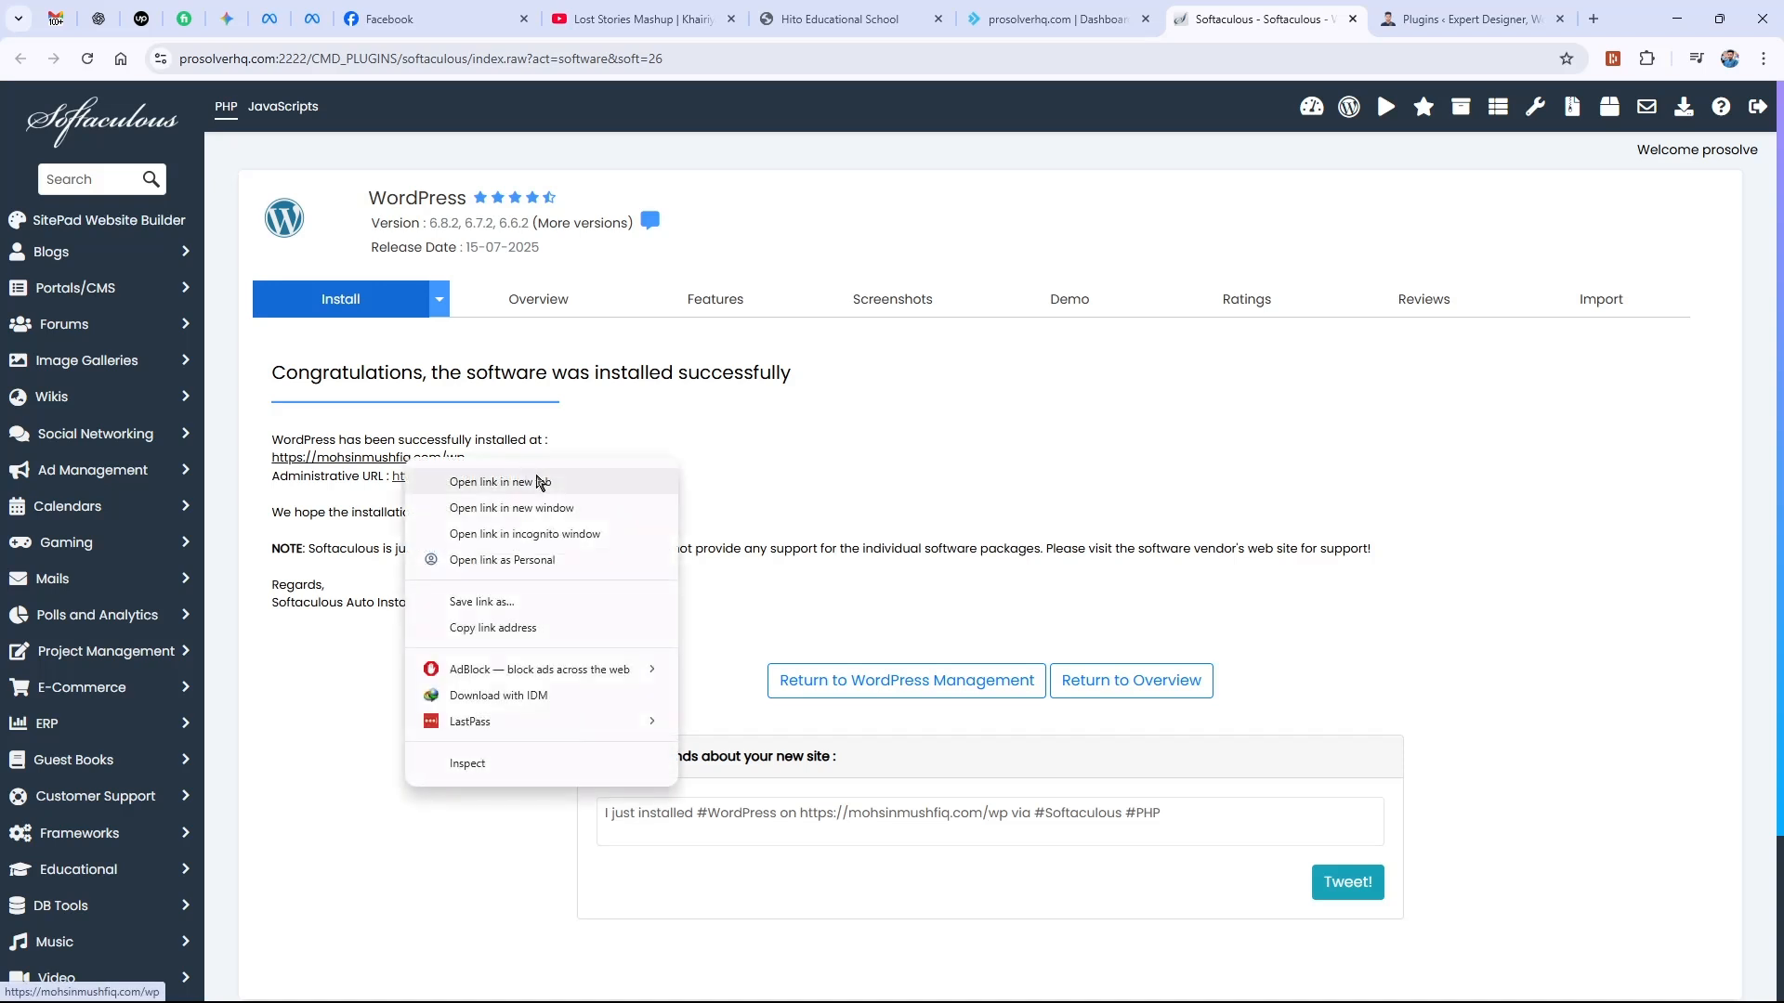
pyautogui.click(564, 535)
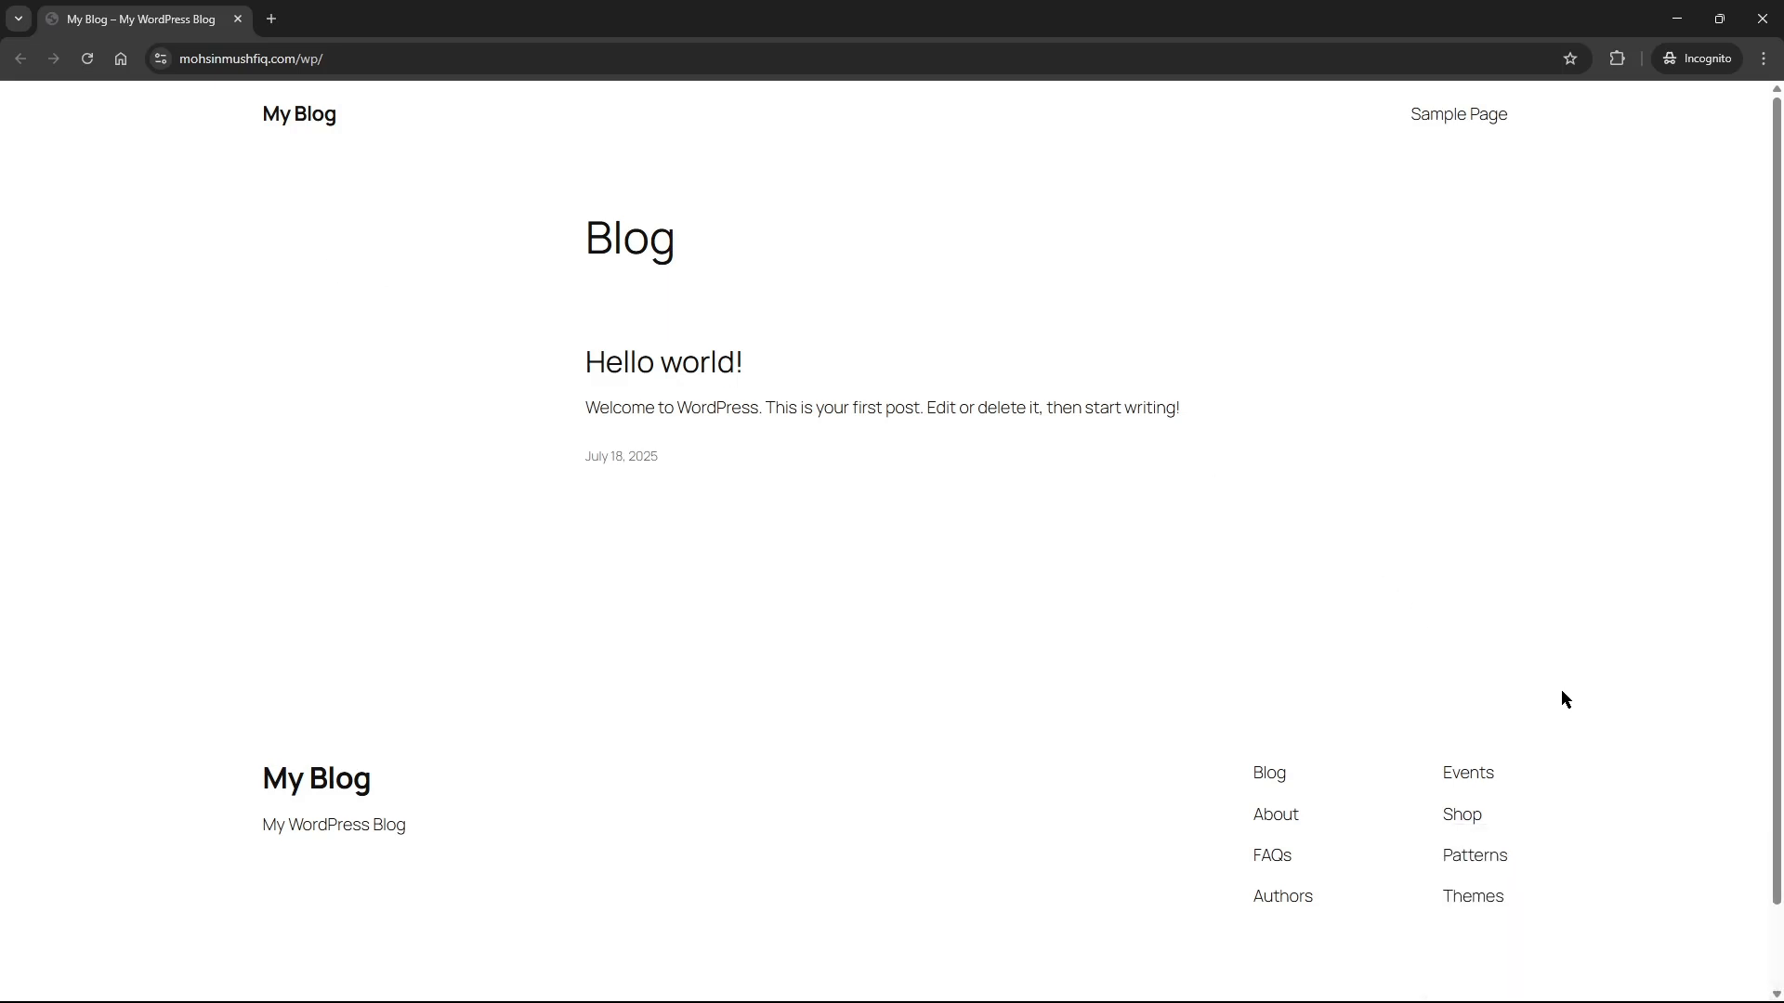
pyautogui.click(1761, 18)
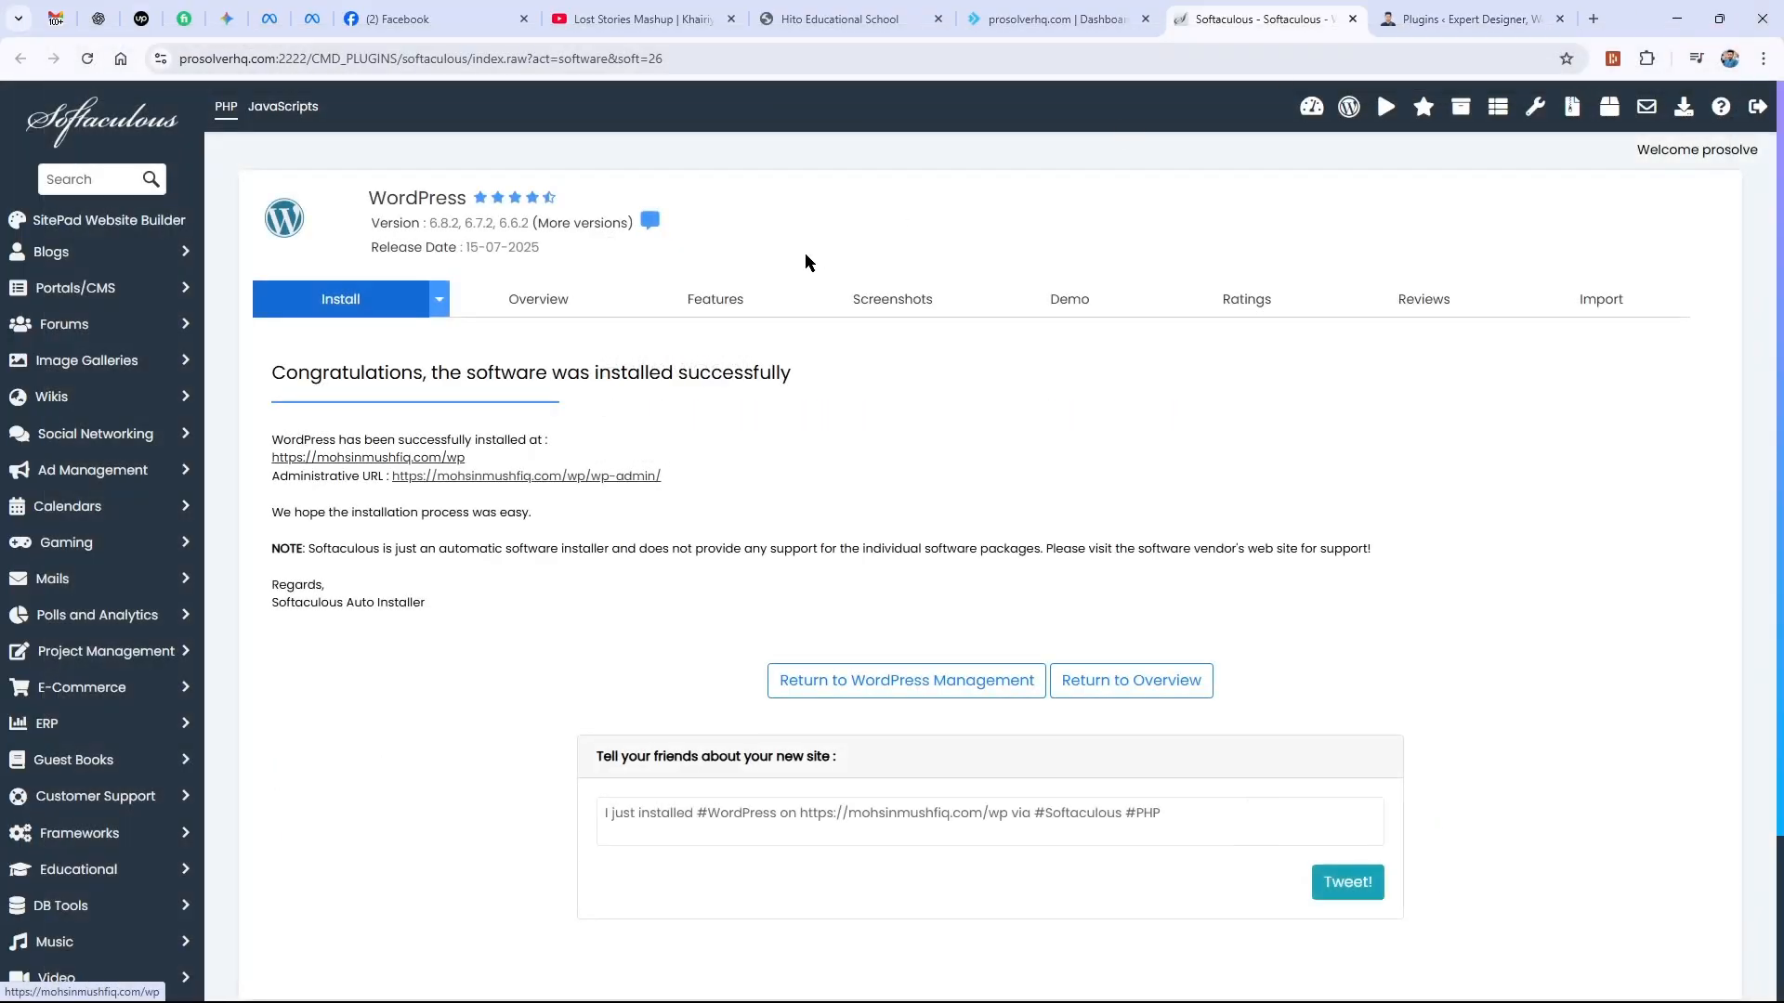
# Open the new site's WordPress admin dashboard and go to the page for adding plugins.
pyautogui.click(620, 477)
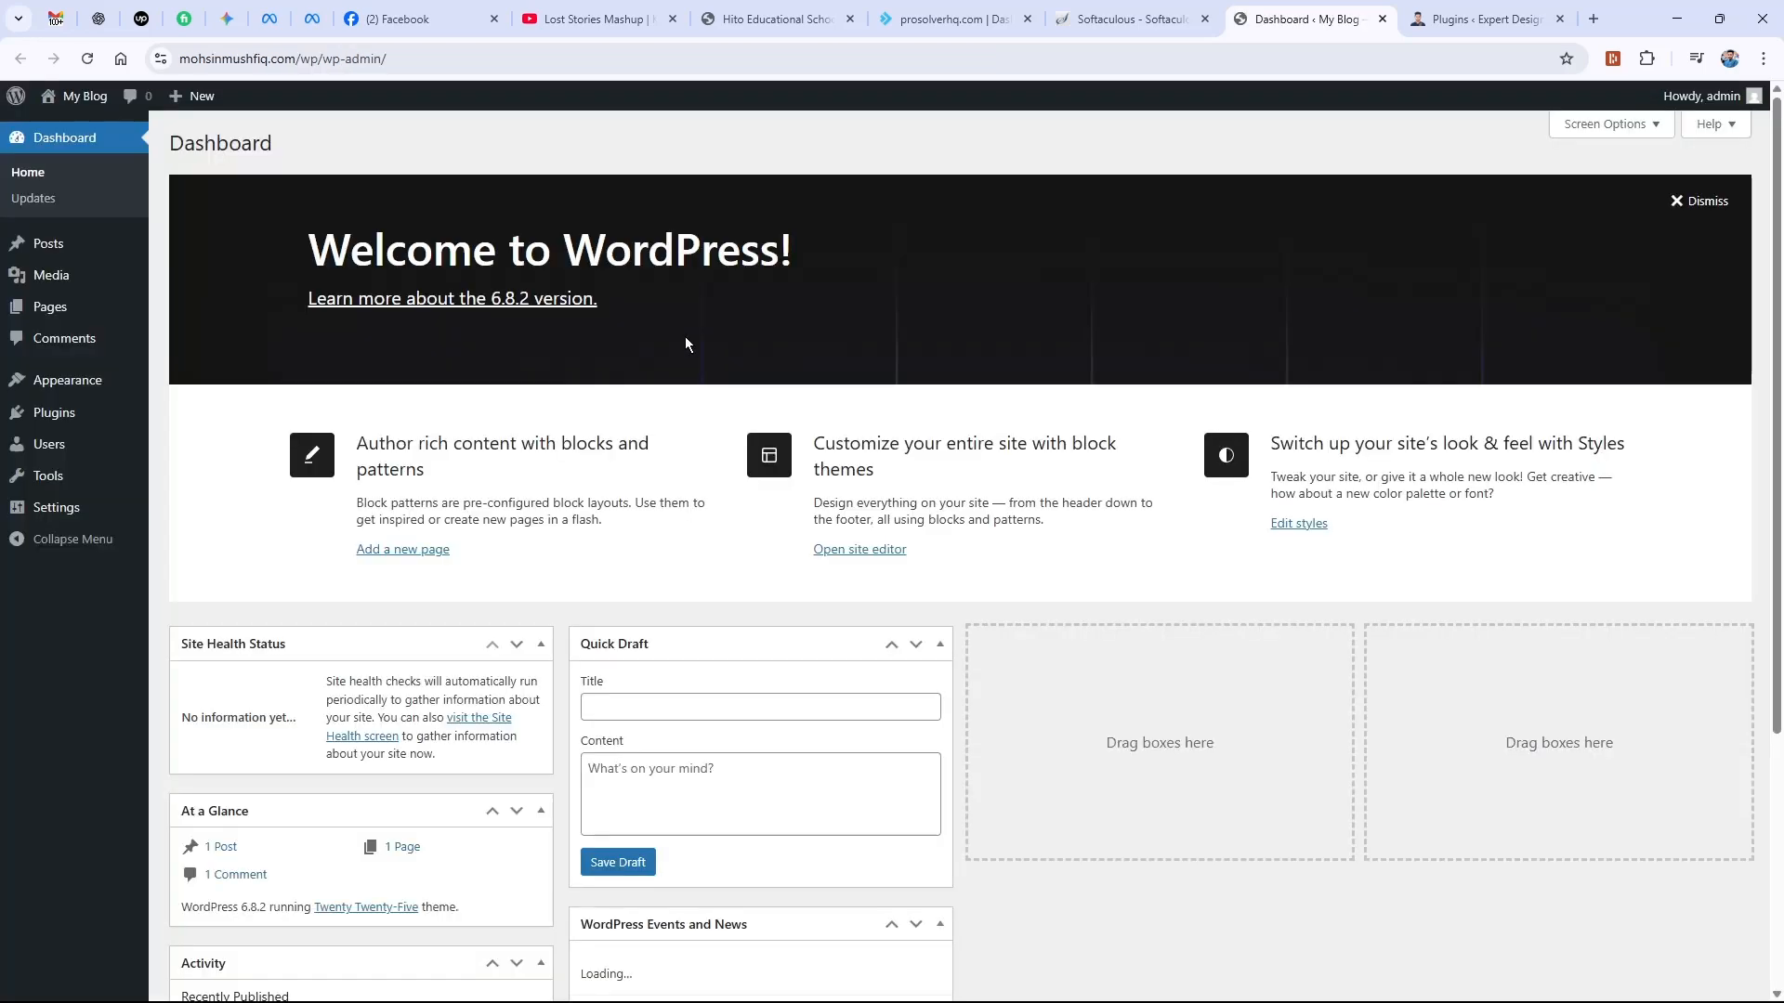
pyautogui.moveTo(130, 422)
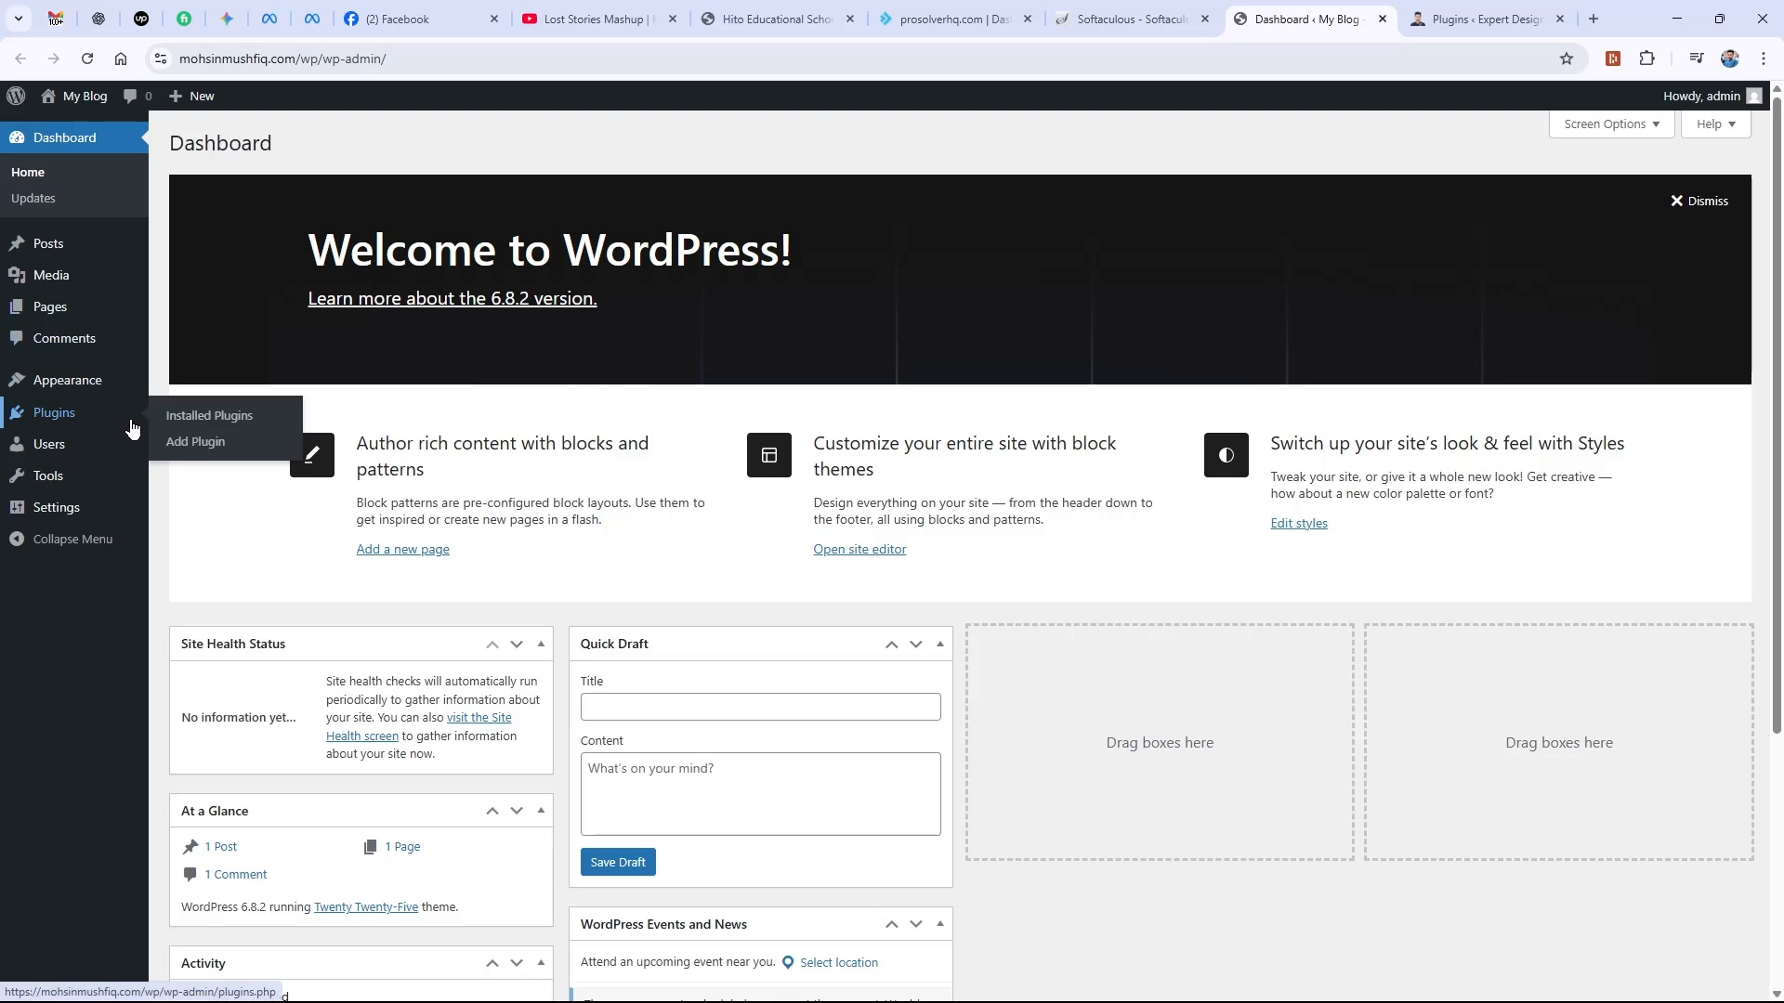
pyautogui.click(242, 456)
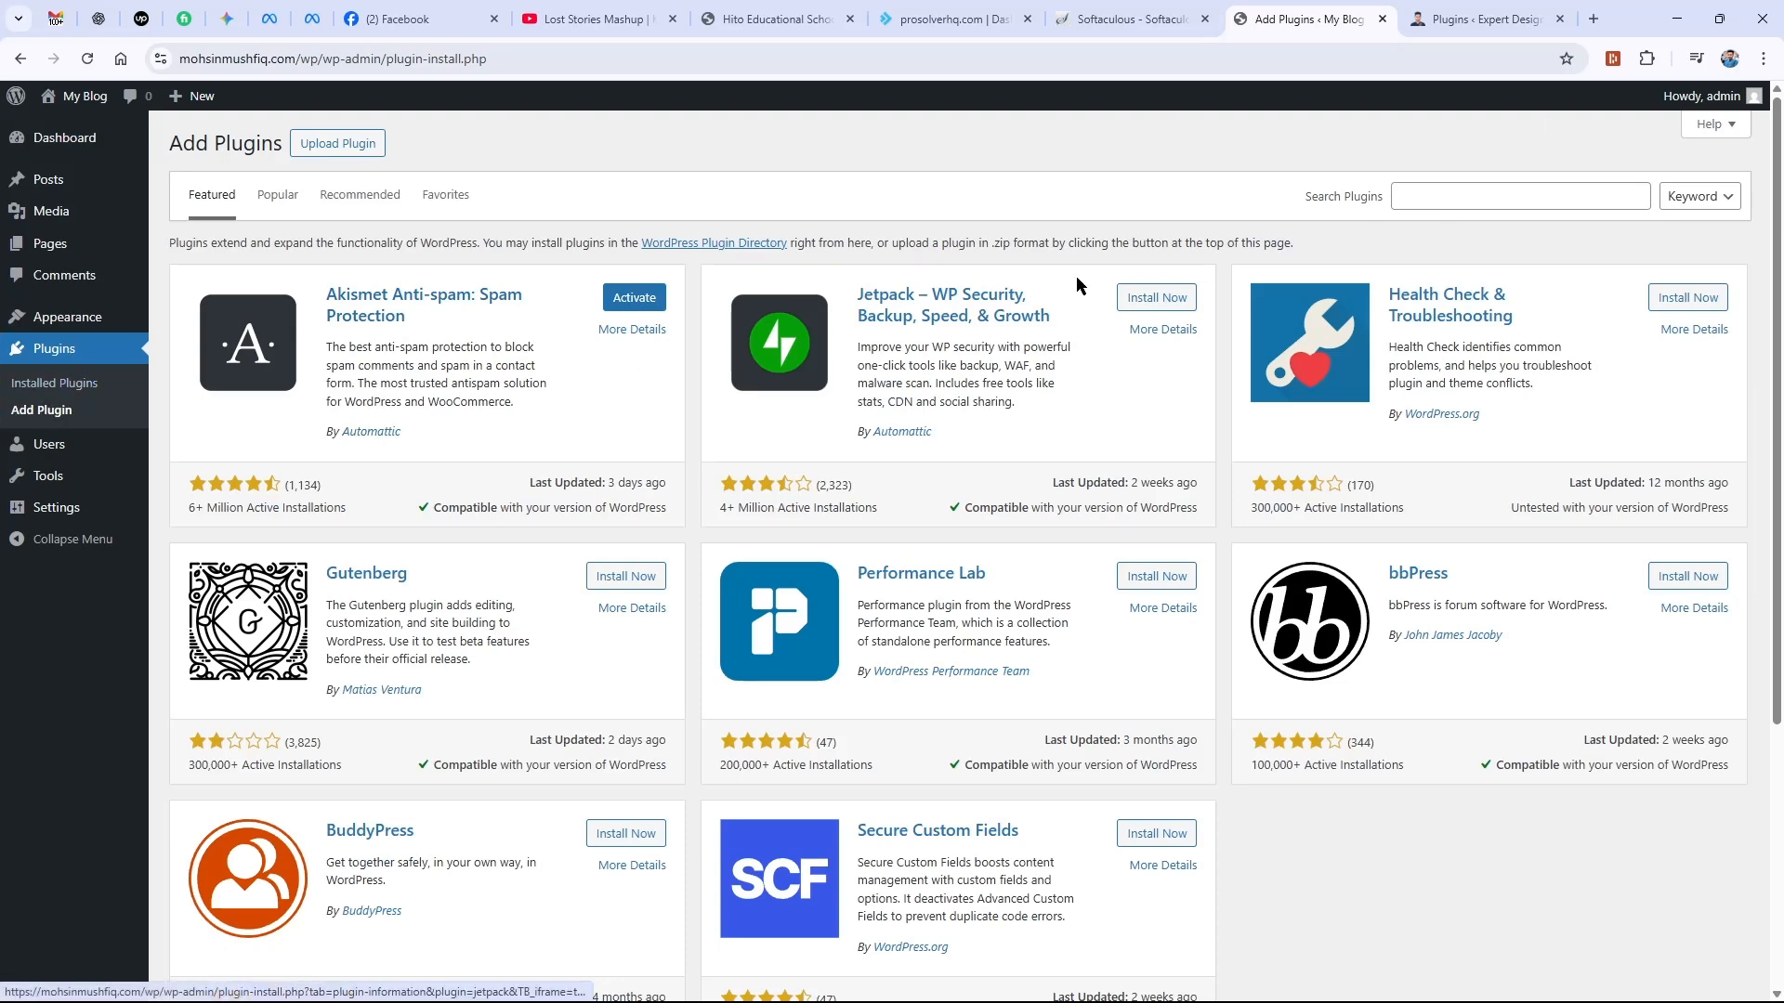
# Search the plugin directory for "under construction" and install and activate the Under Construction plugin by WebFactory.
pyautogui.click(1412, 187)
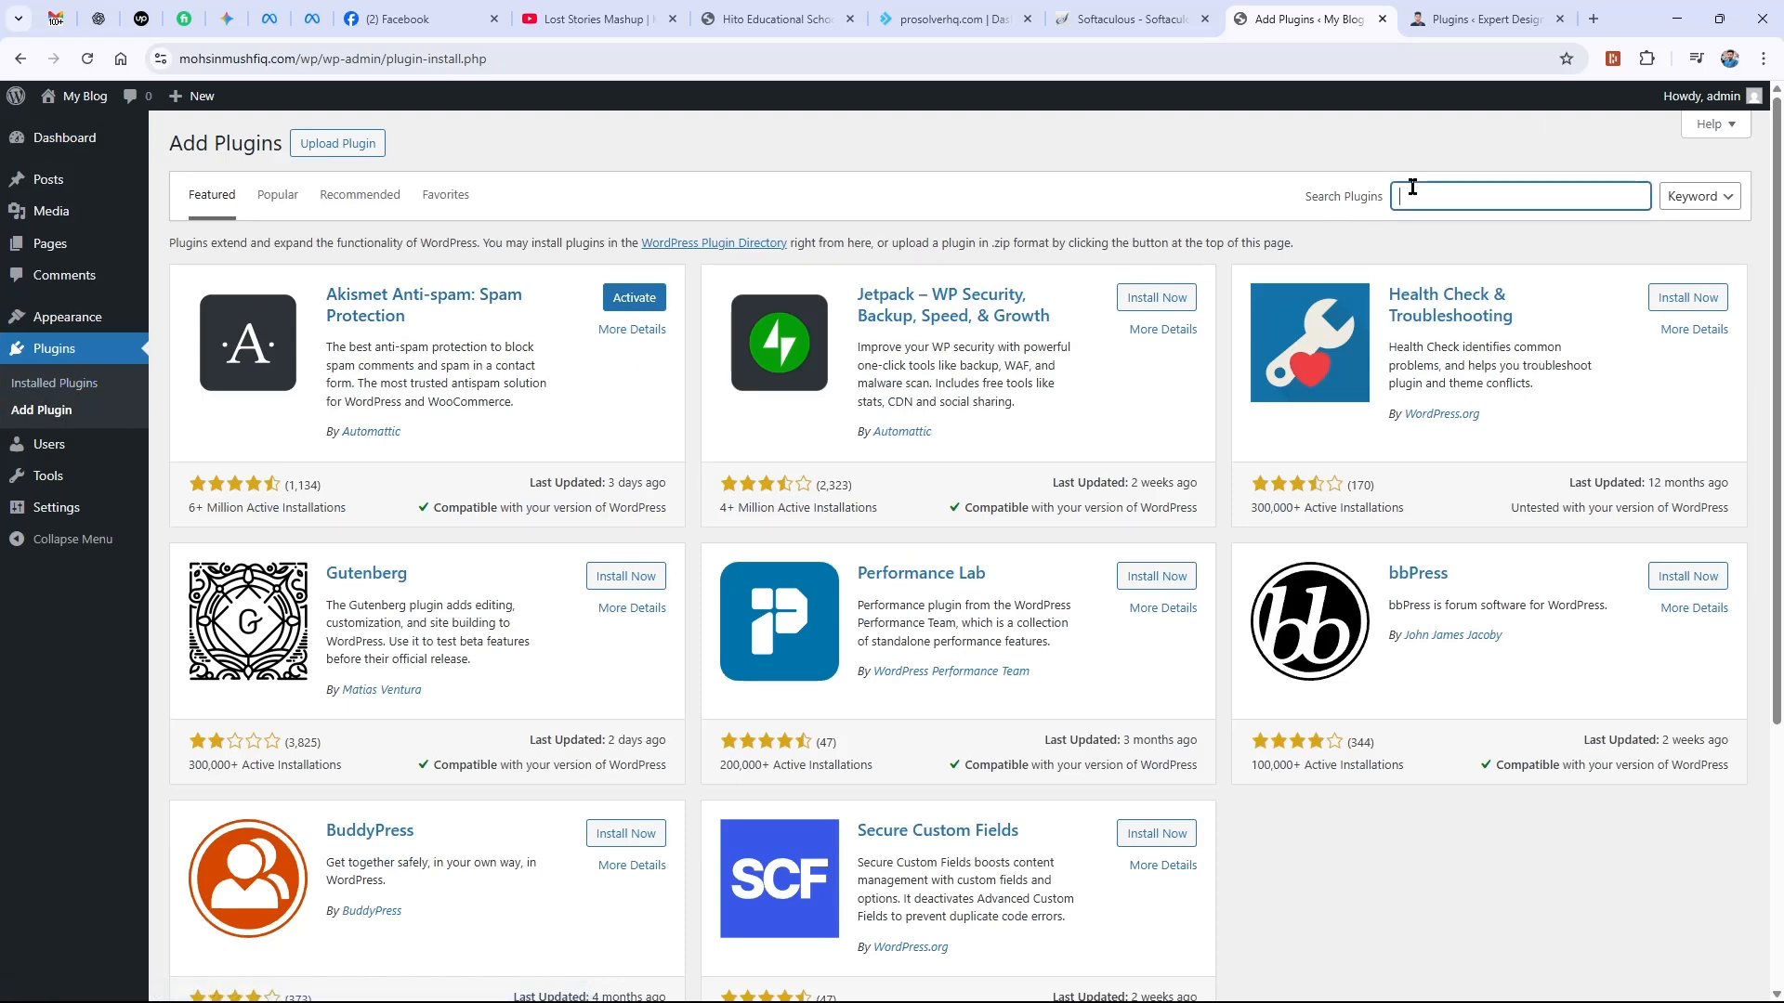
pyautogui.write('under construction')
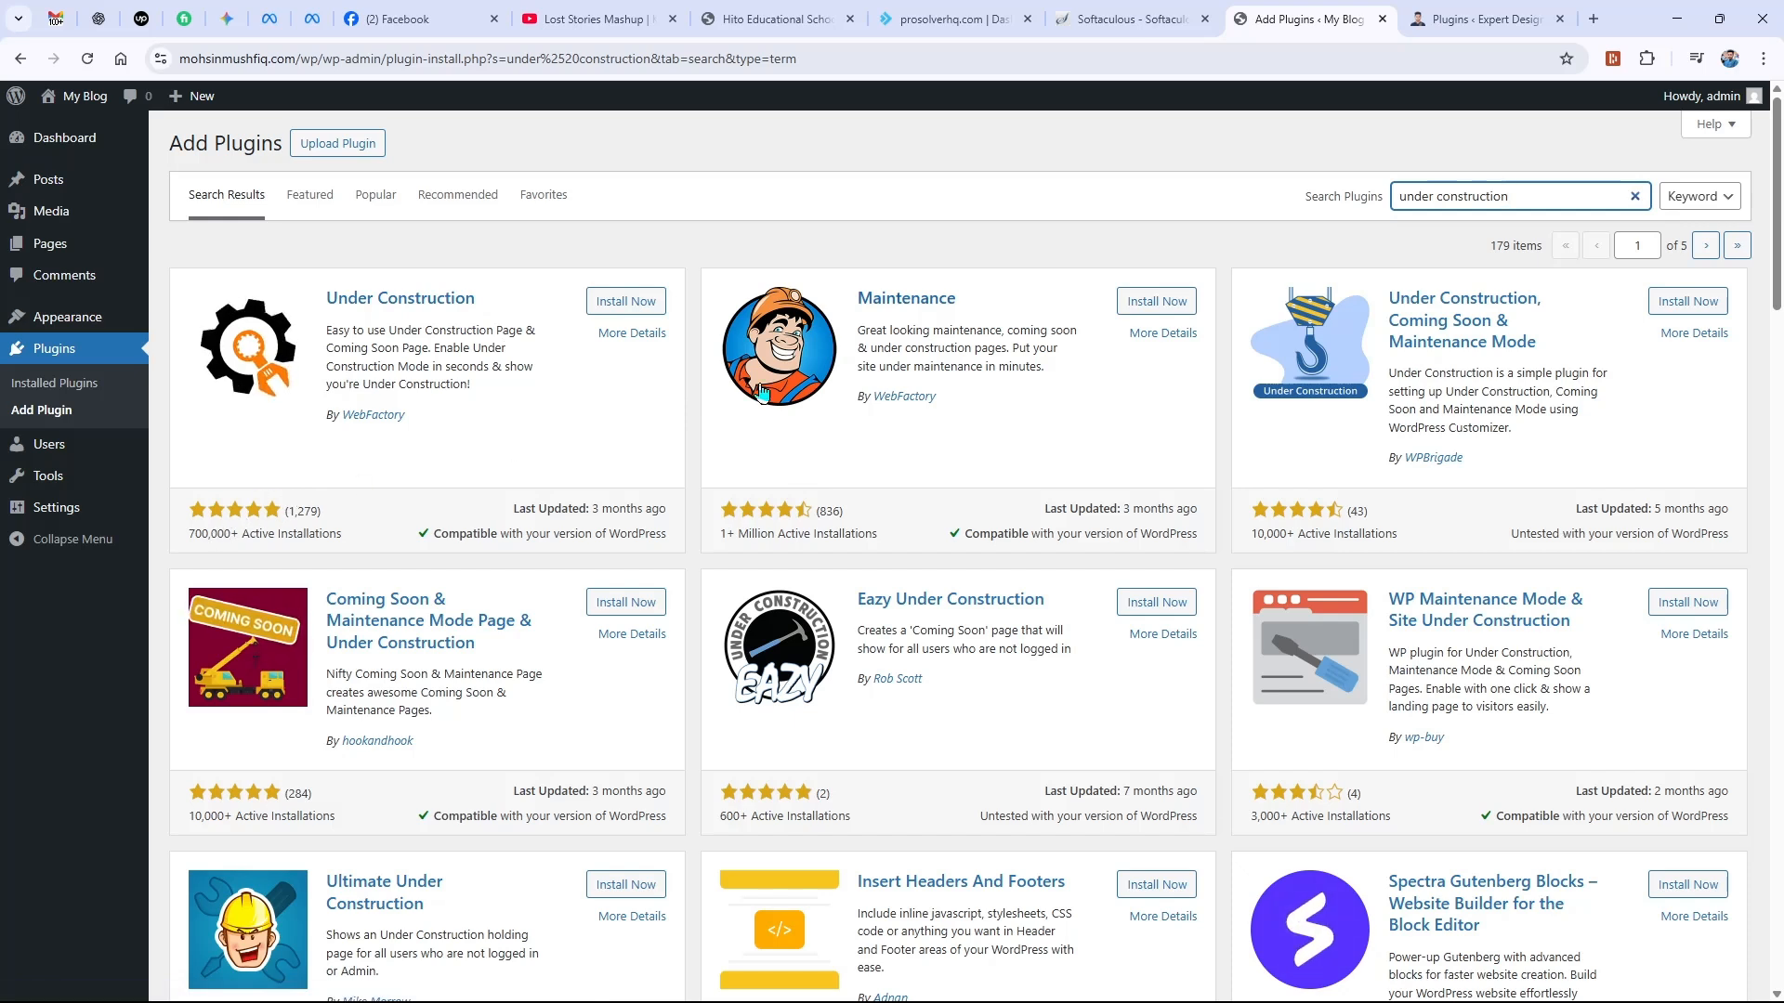
pyautogui.click(627, 302)
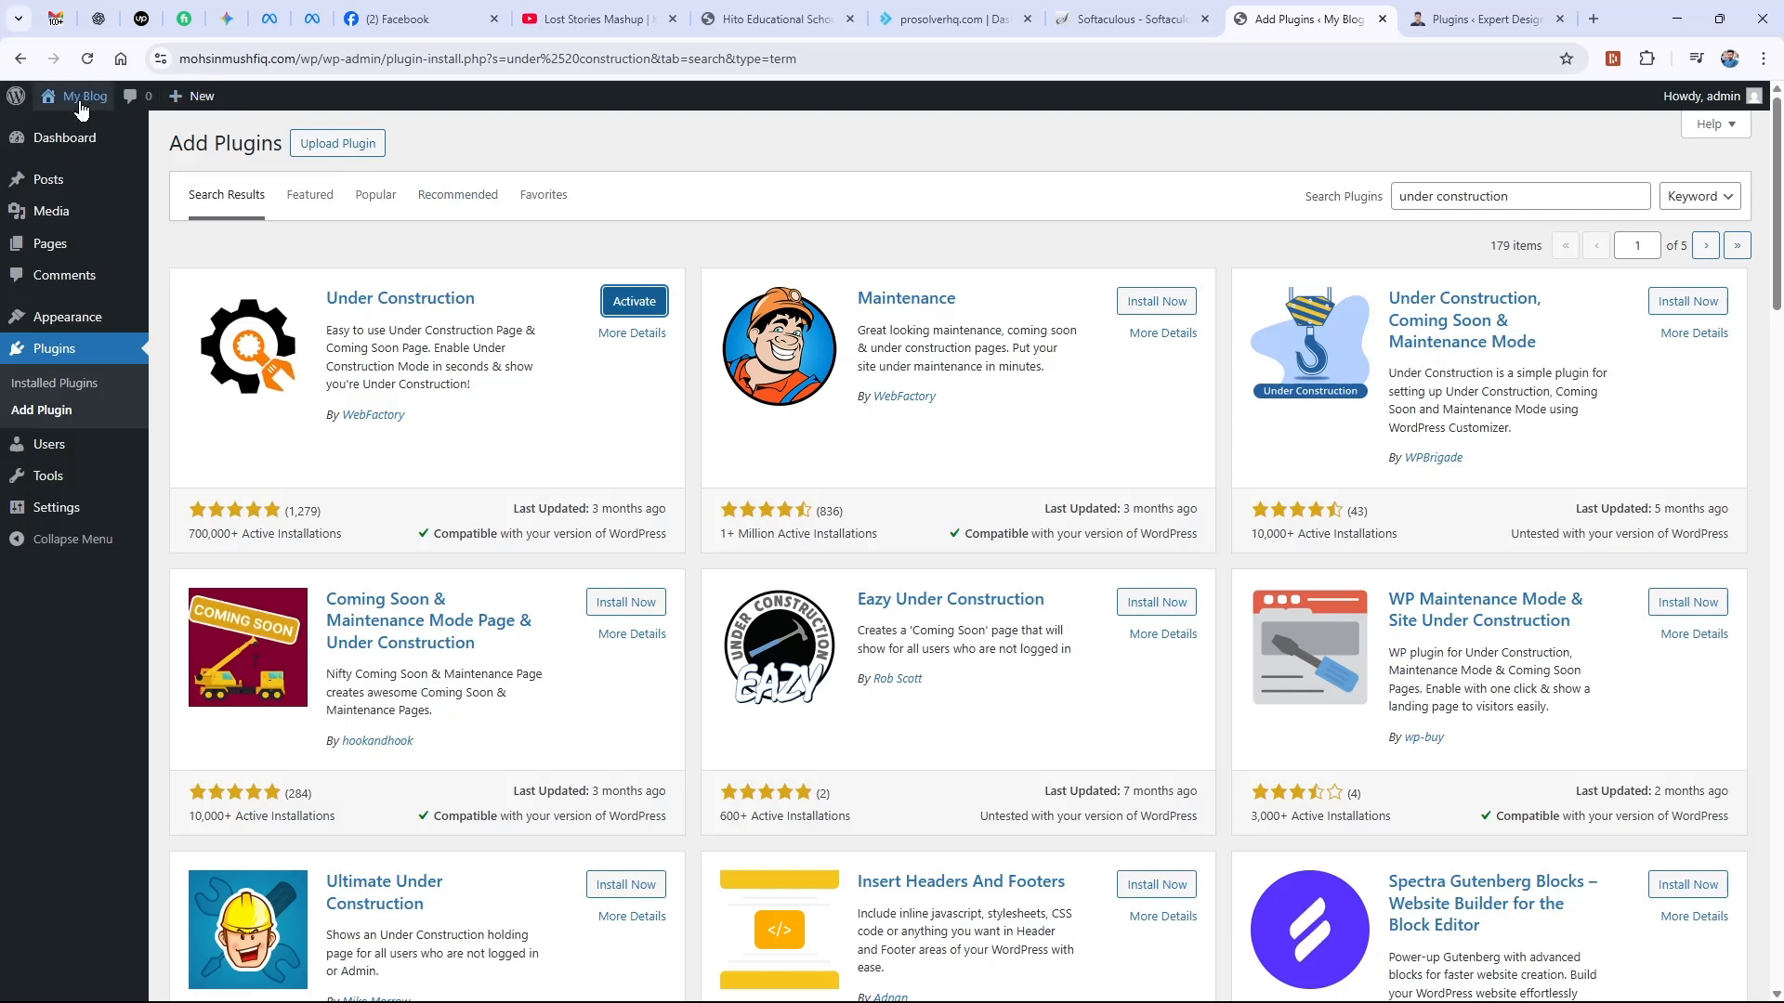
pyautogui.click(624, 302)
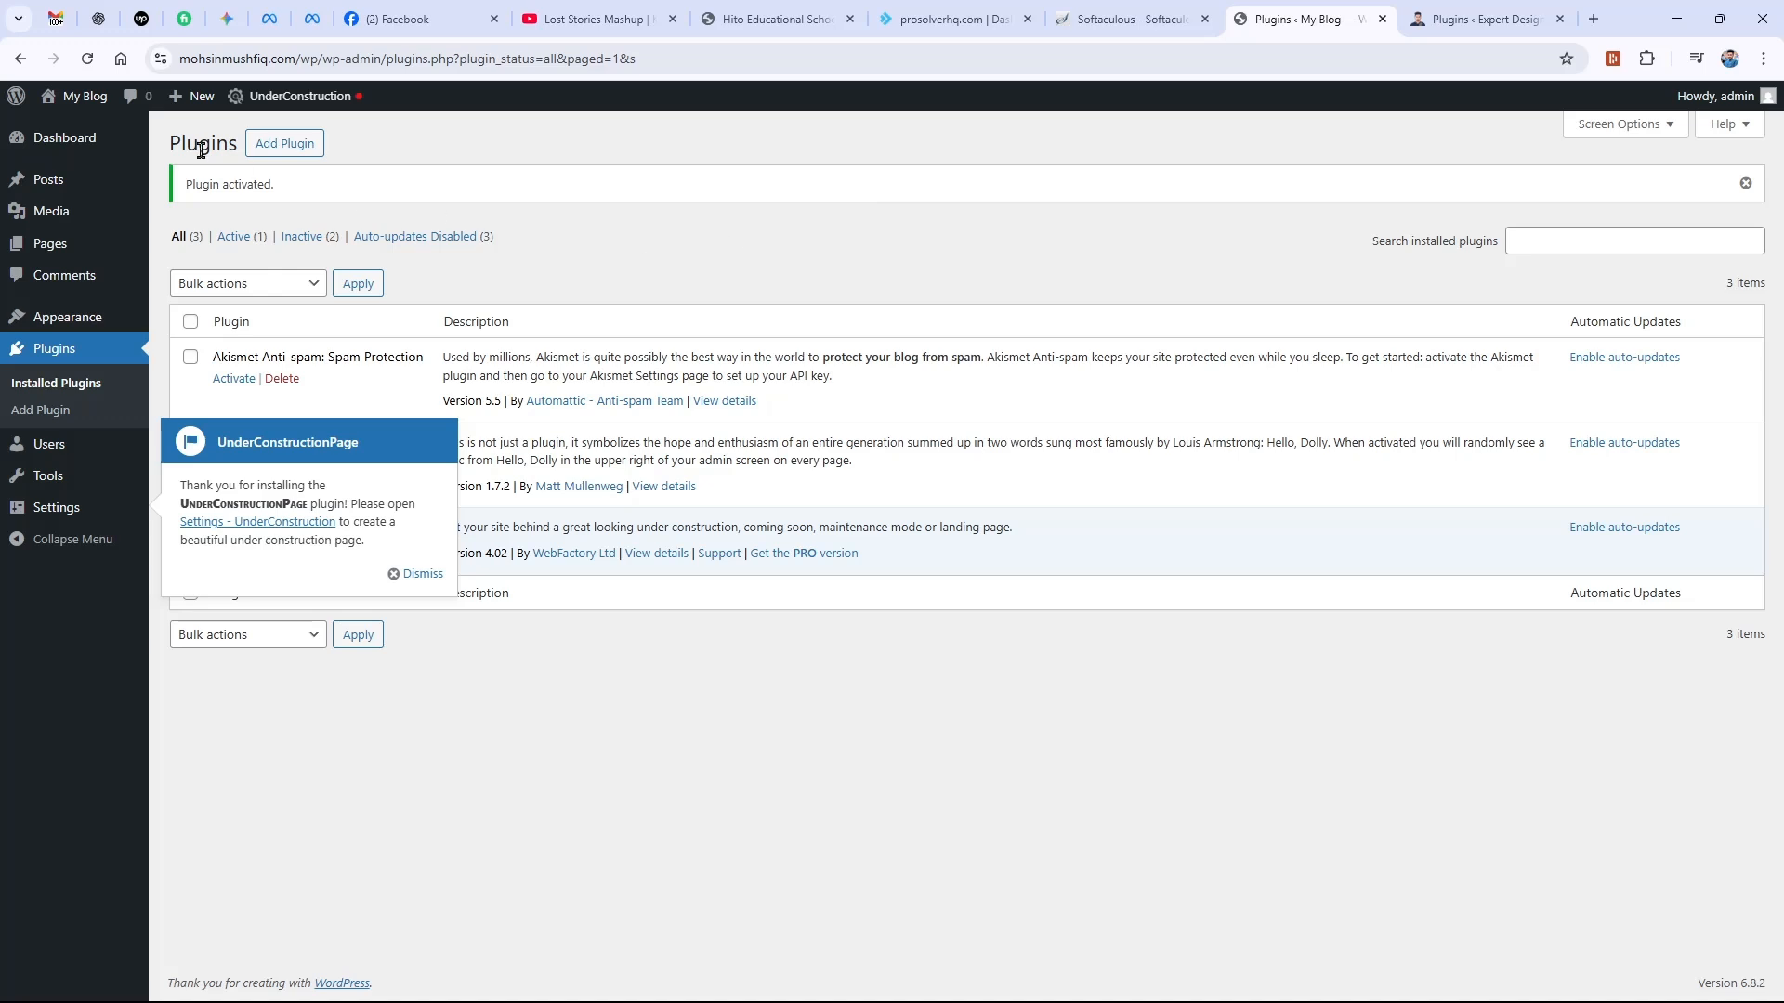
# Turn on under construction mode and check the site's front page in an incognito window.
pyautogui.moveTo(288, 97)
pyautogui.click(423, 132)
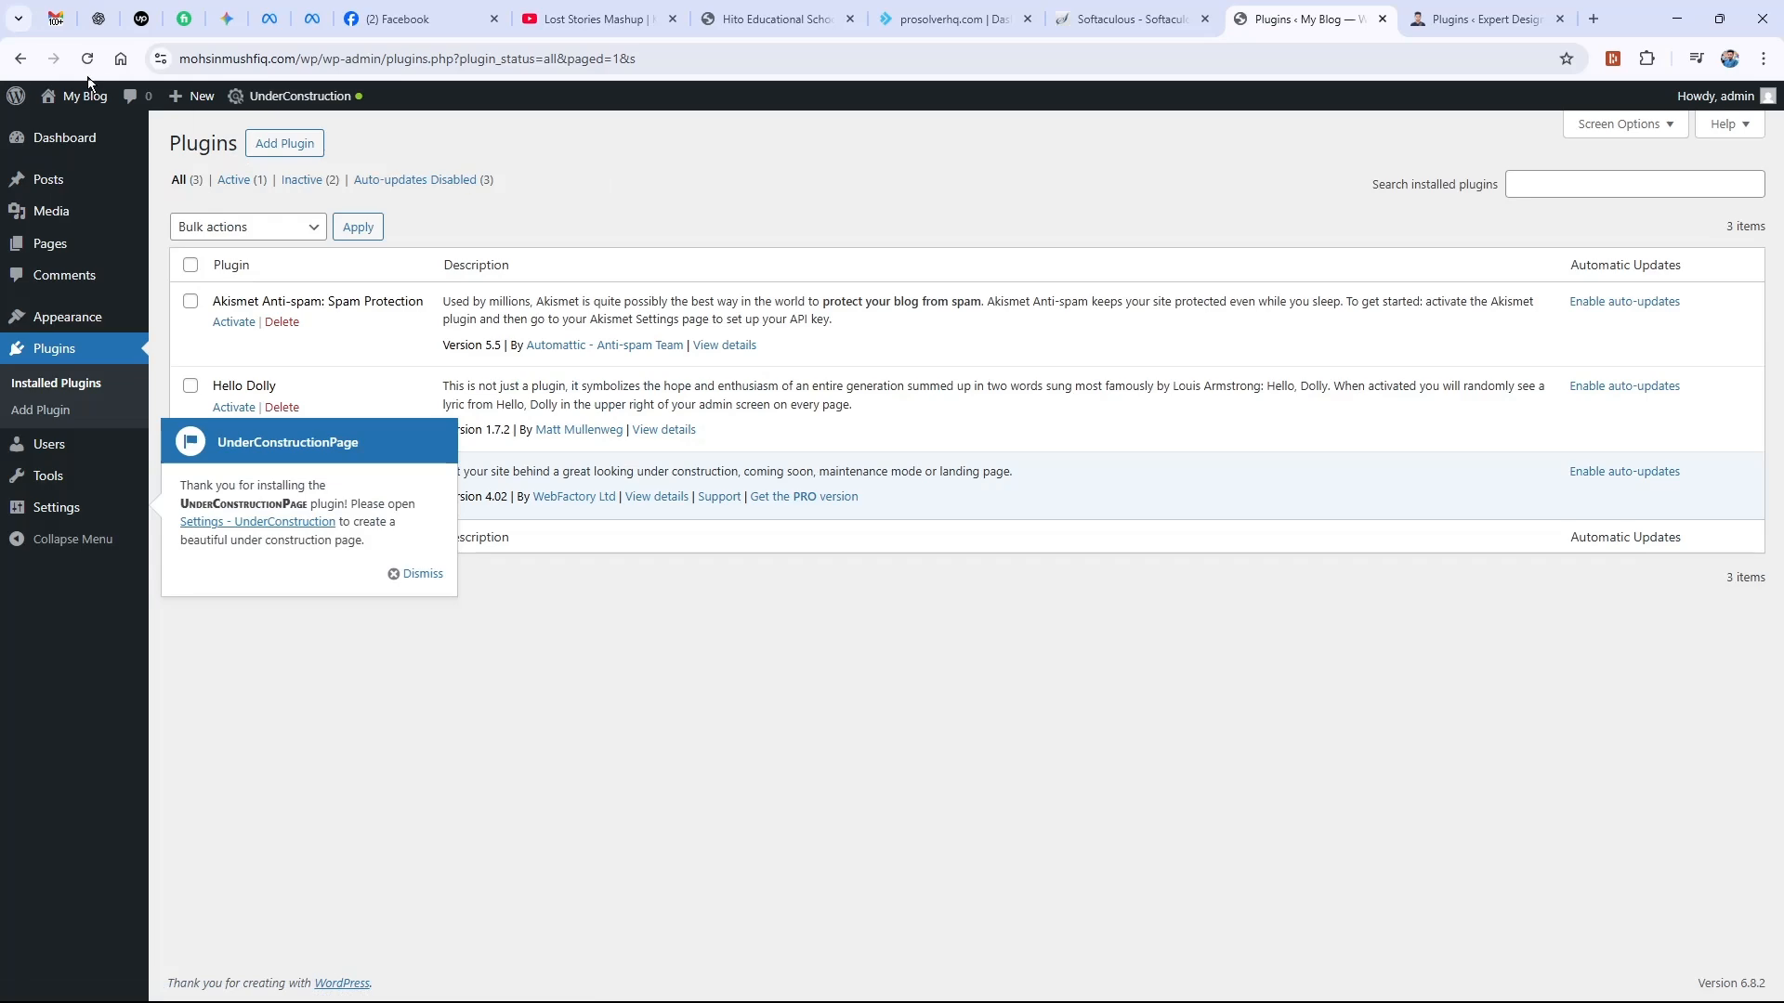
pyautogui.moveTo(74, 97)
pyautogui.rightClick(93, 130)
pyautogui.click(245, 216)
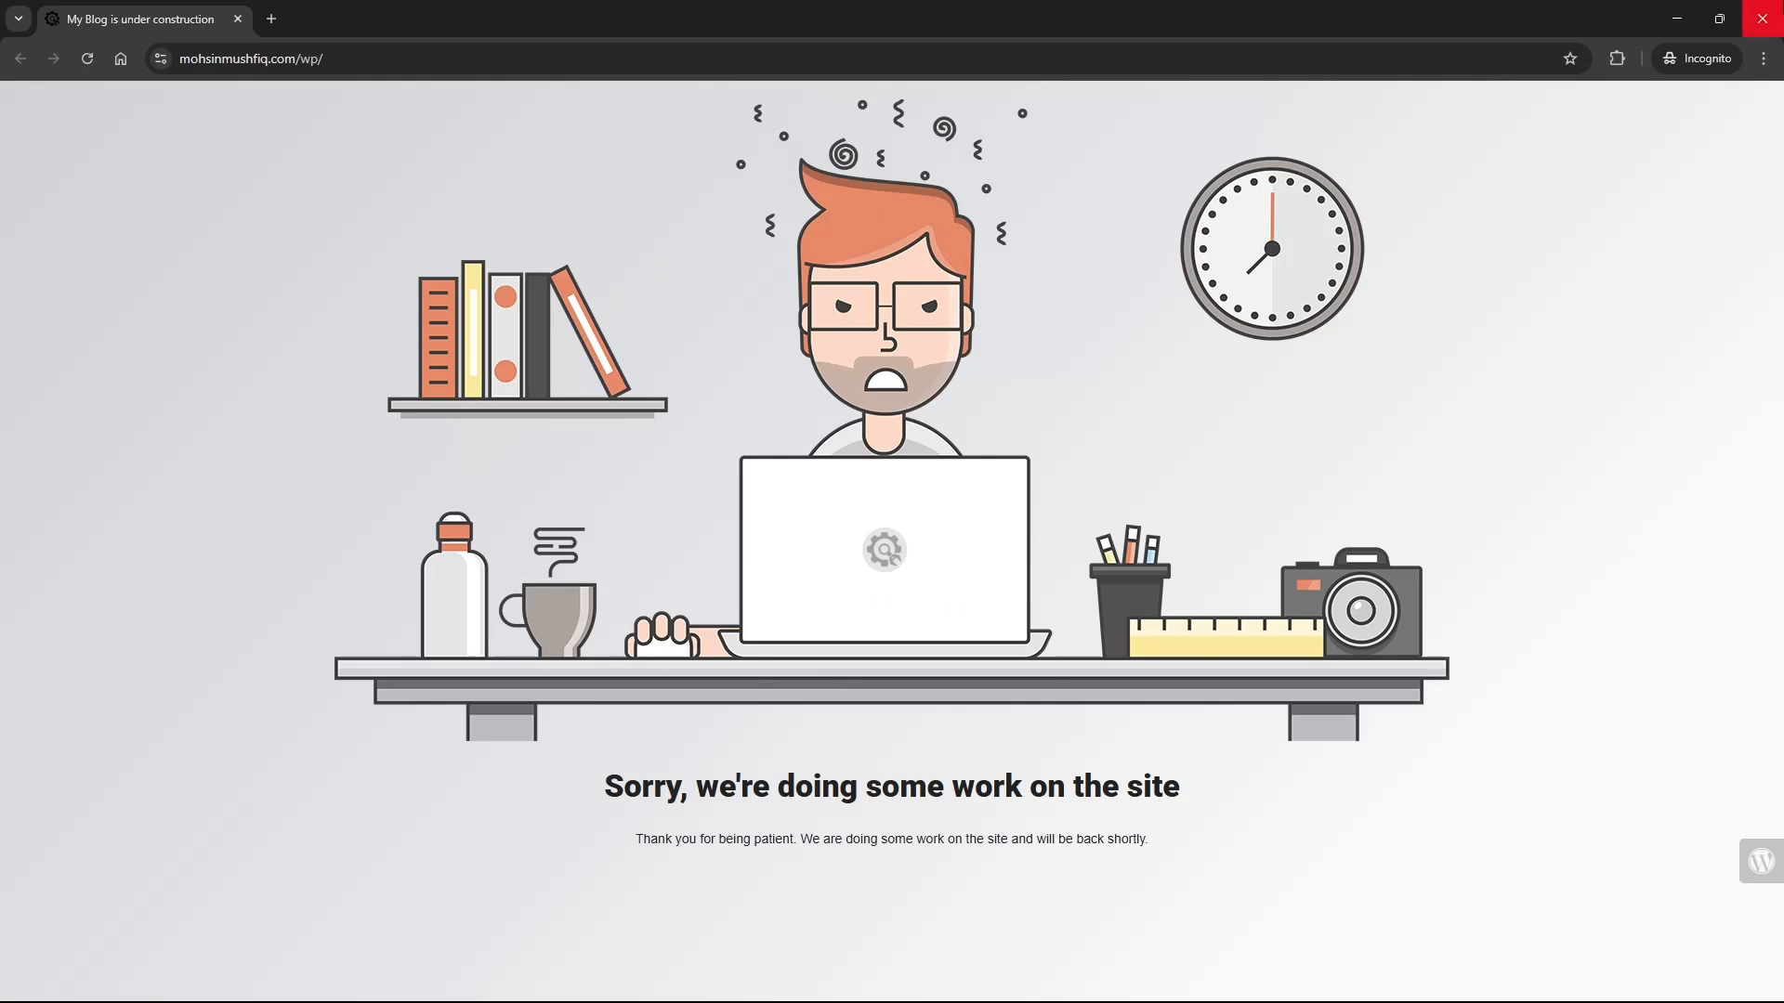
pyautogui.click(1763, 18)
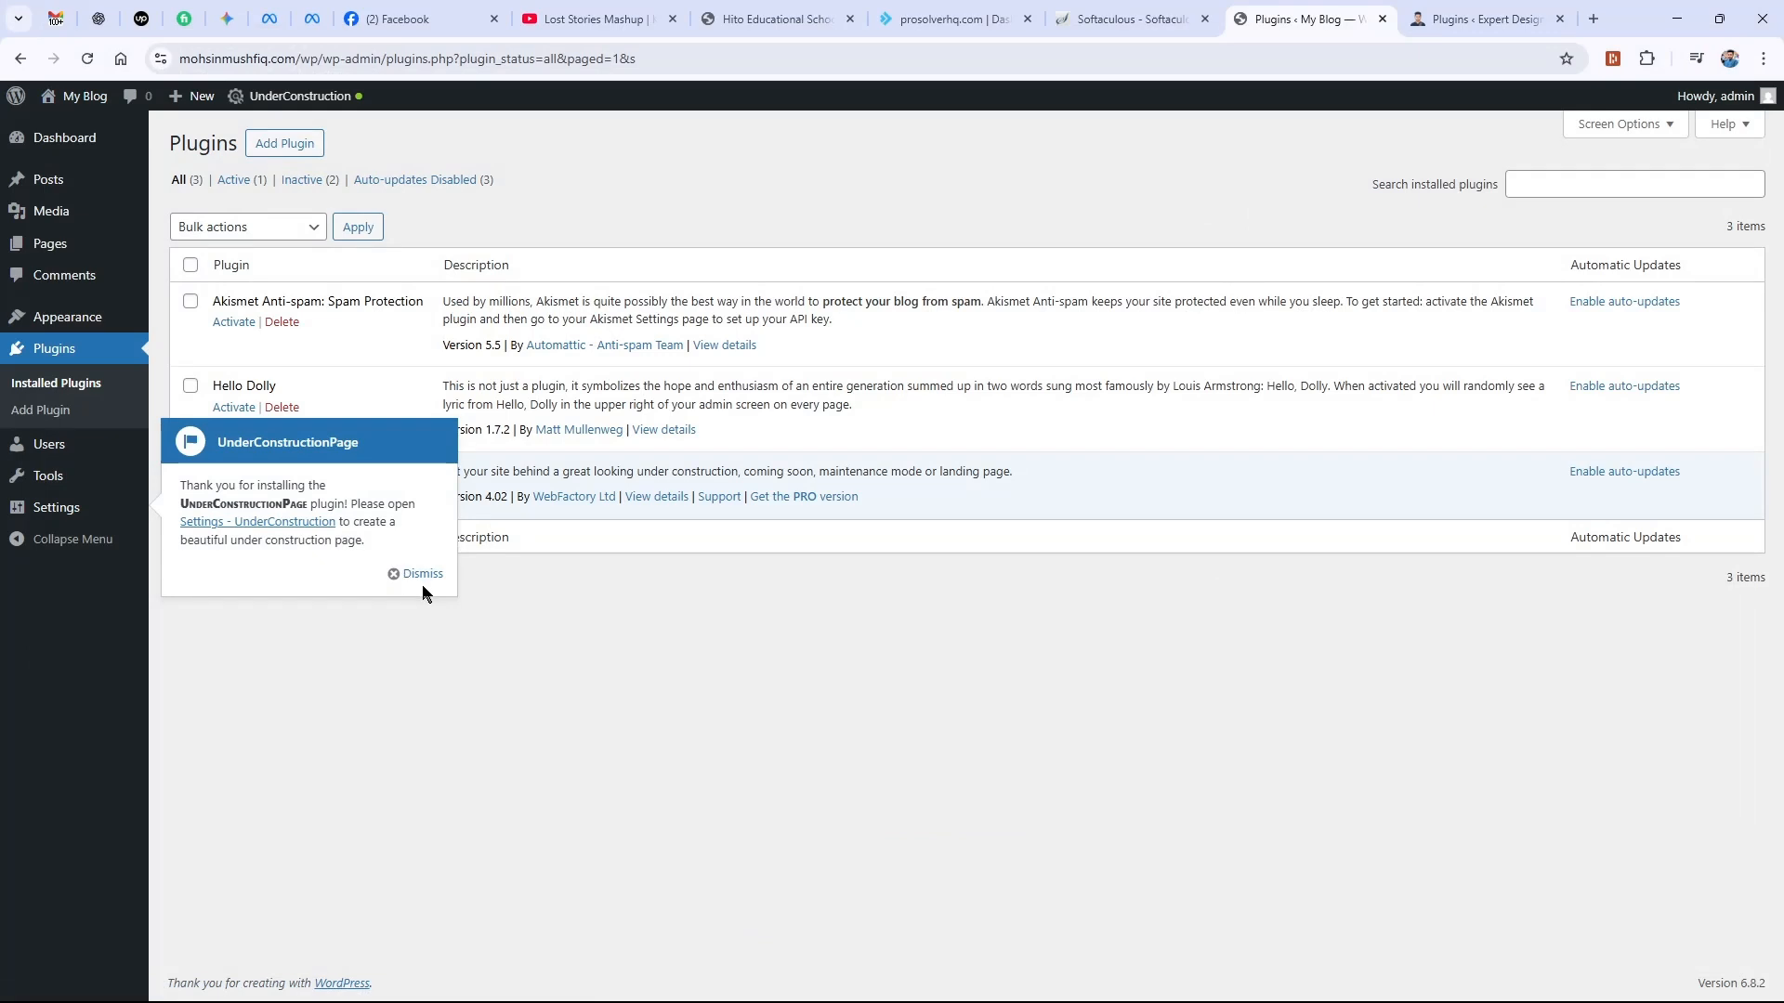
# Dismiss the UnderConstructionPage notices and open the plugin's design settings to browse its themes.
pyautogui.click(423, 574)
pyautogui.moveTo(3, 197)
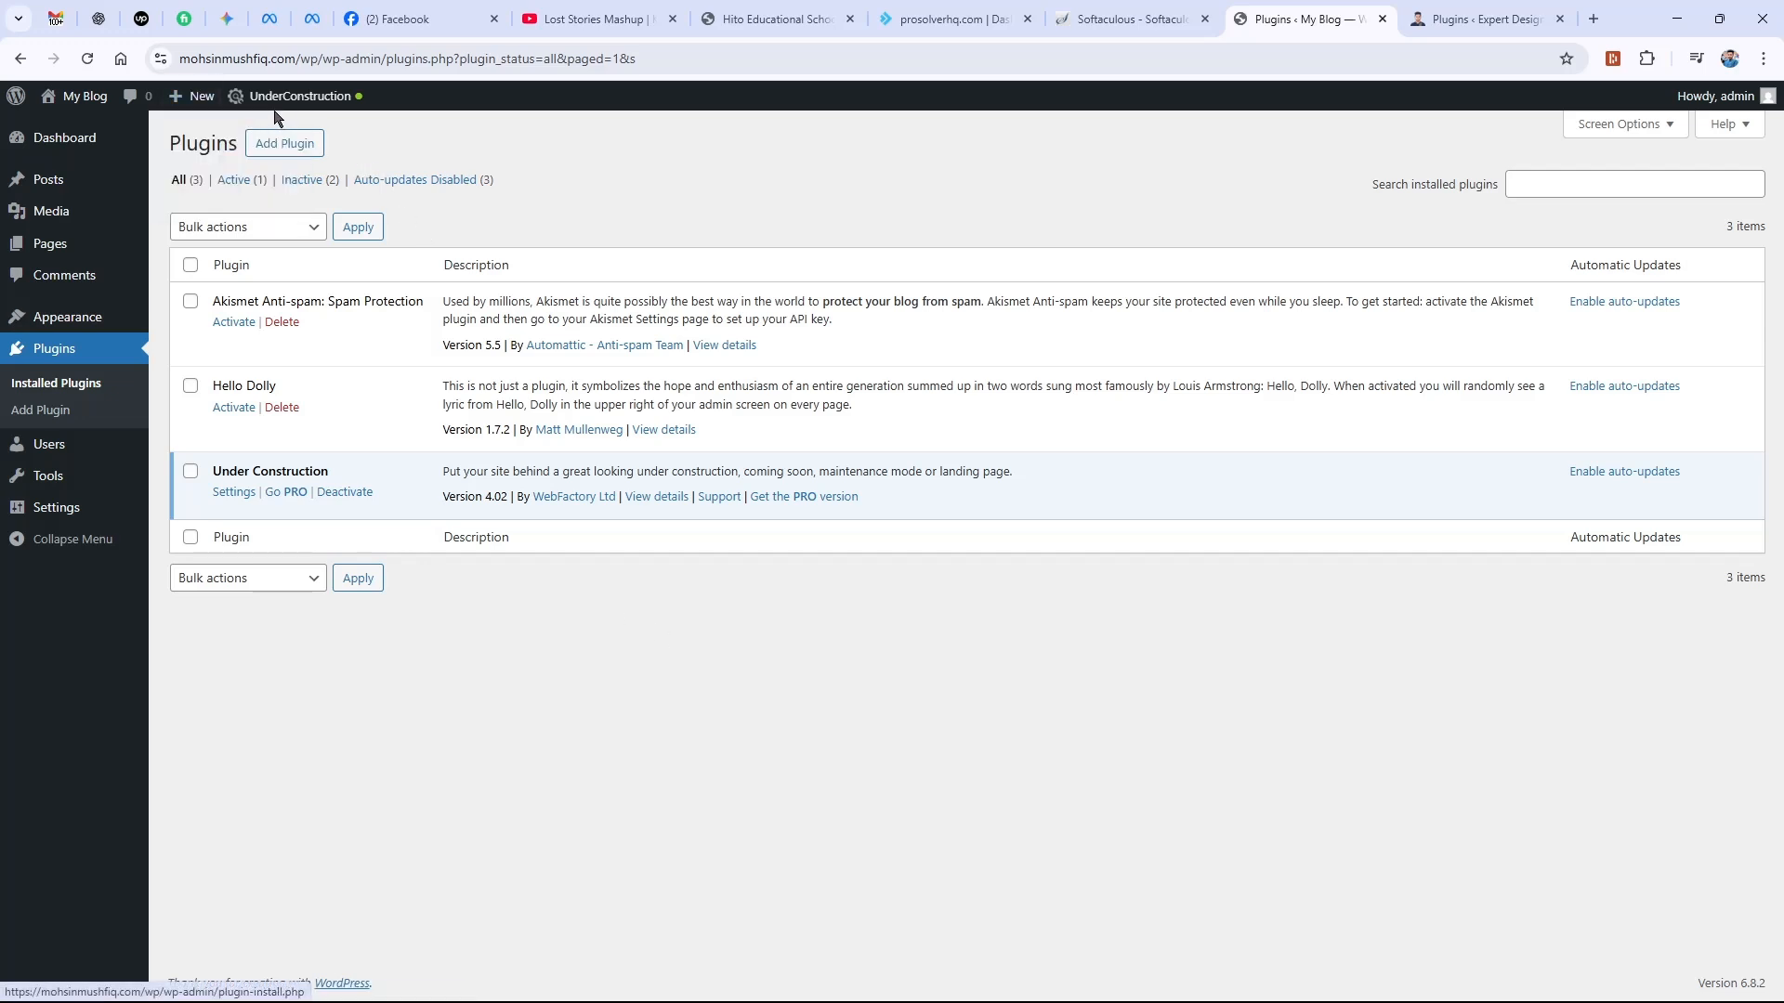
pyautogui.moveTo(270, 109)
pyautogui.click(277, 176)
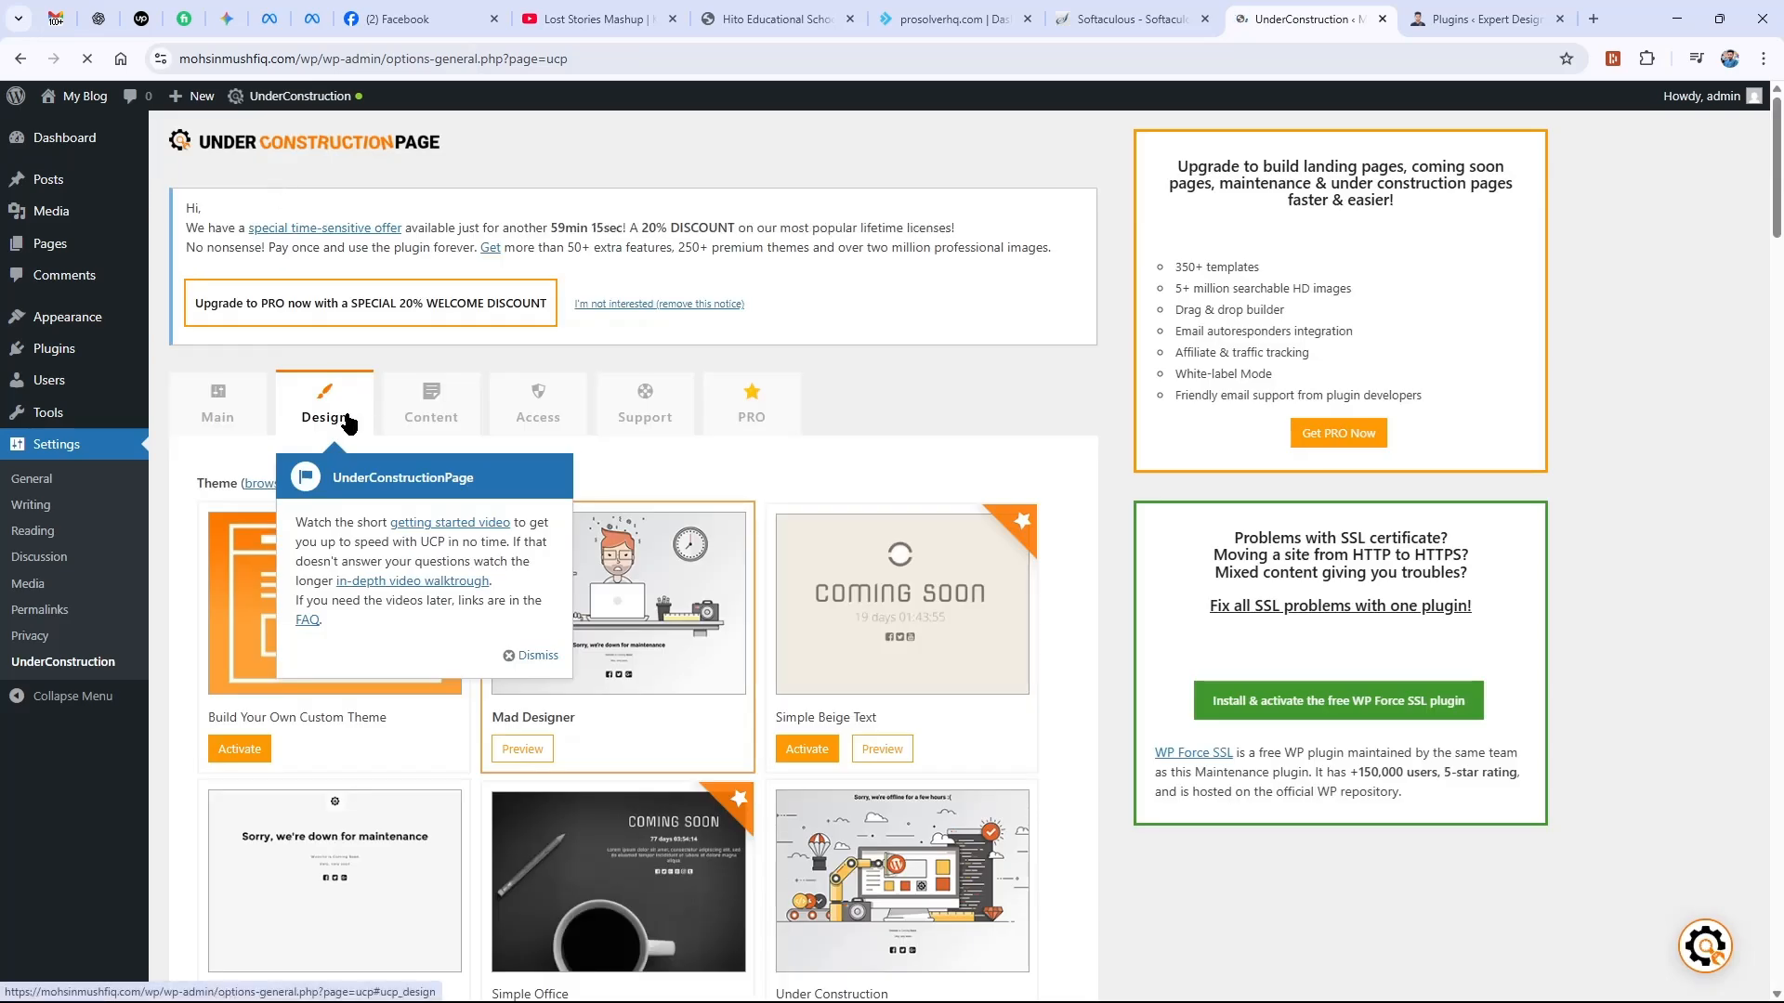
pyautogui.click(532, 655)
pyautogui.scroll(-2, 470, 483)
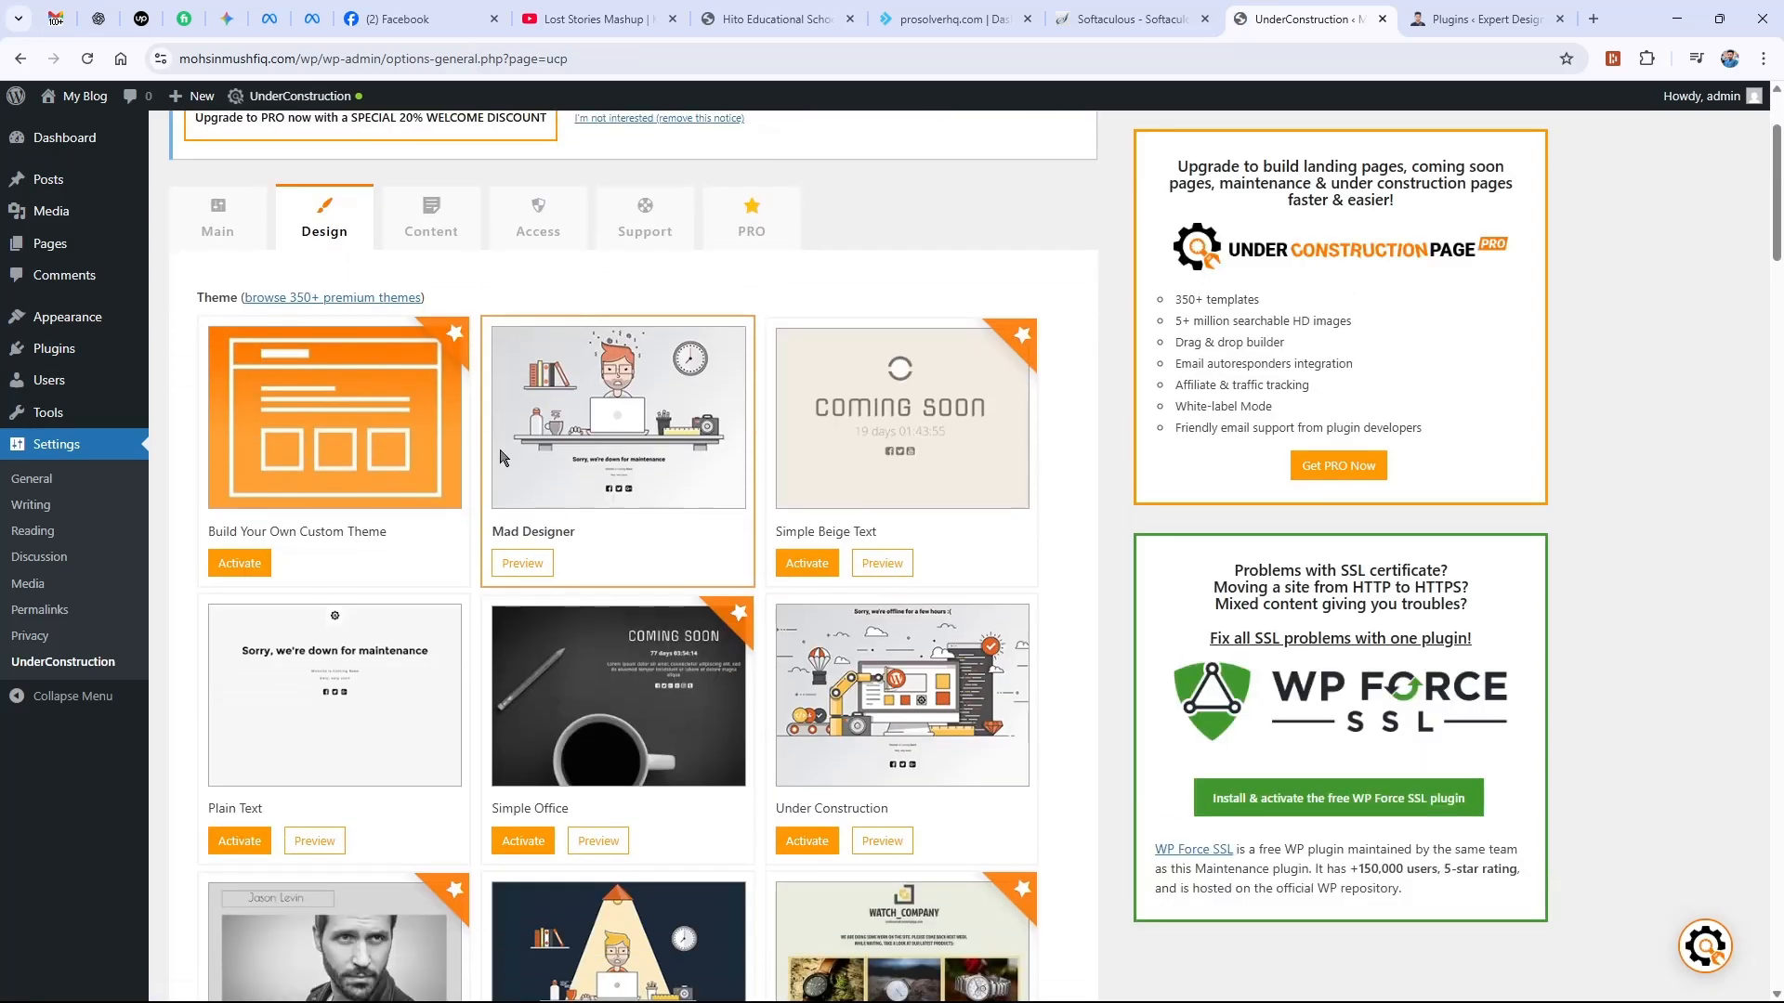
# Browse the under construction themes and activate the Windmill theme.
pyautogui.scroll(-3, 416, 404)
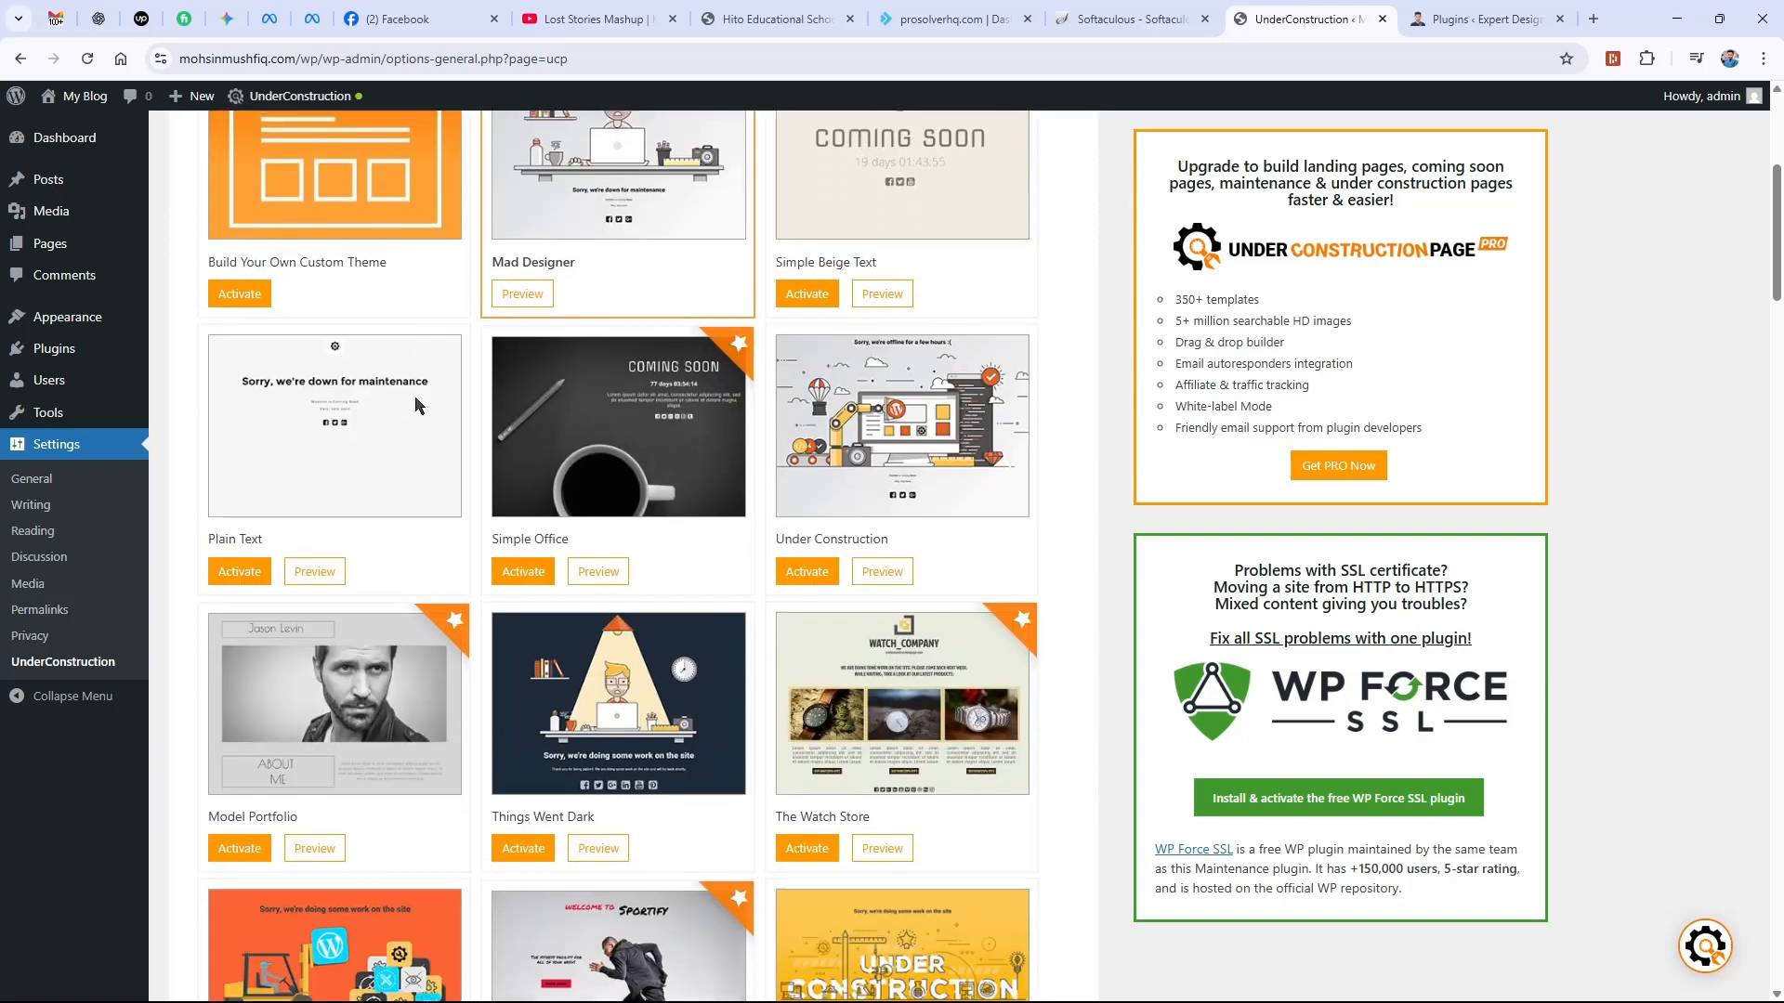
pyautogui.scroll(-14, 415, 404)
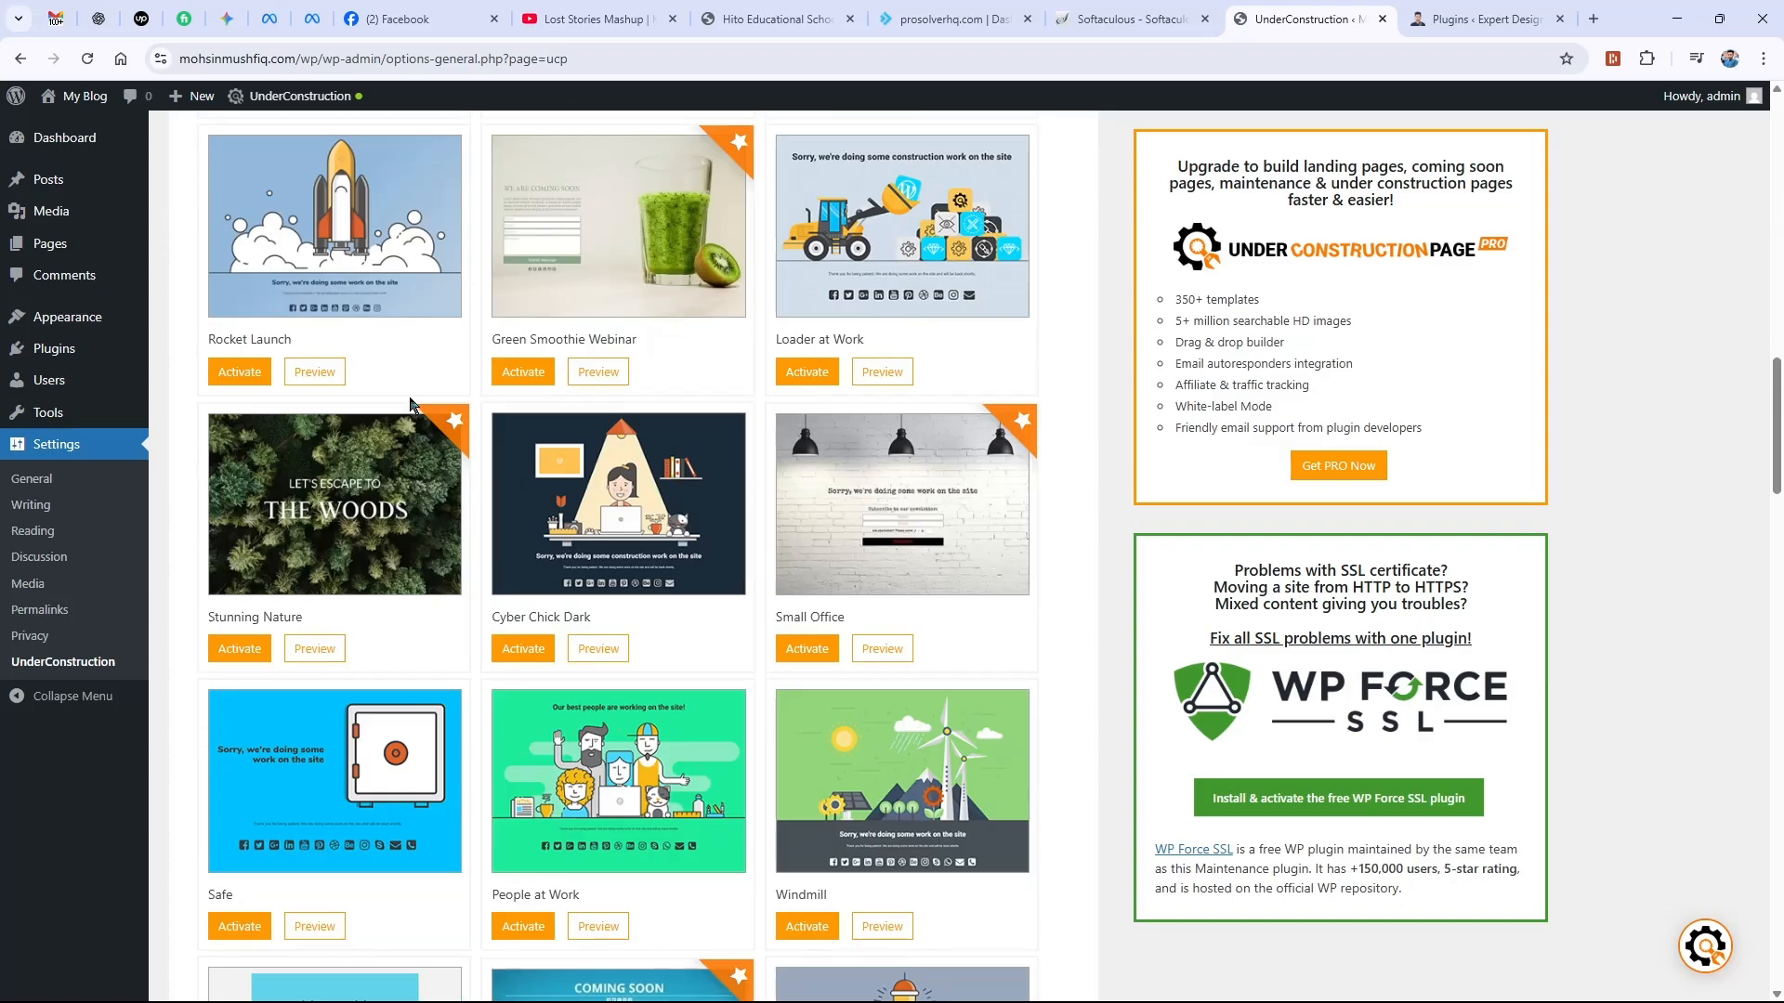
pyautogui.scroll(-6, 410, 404)
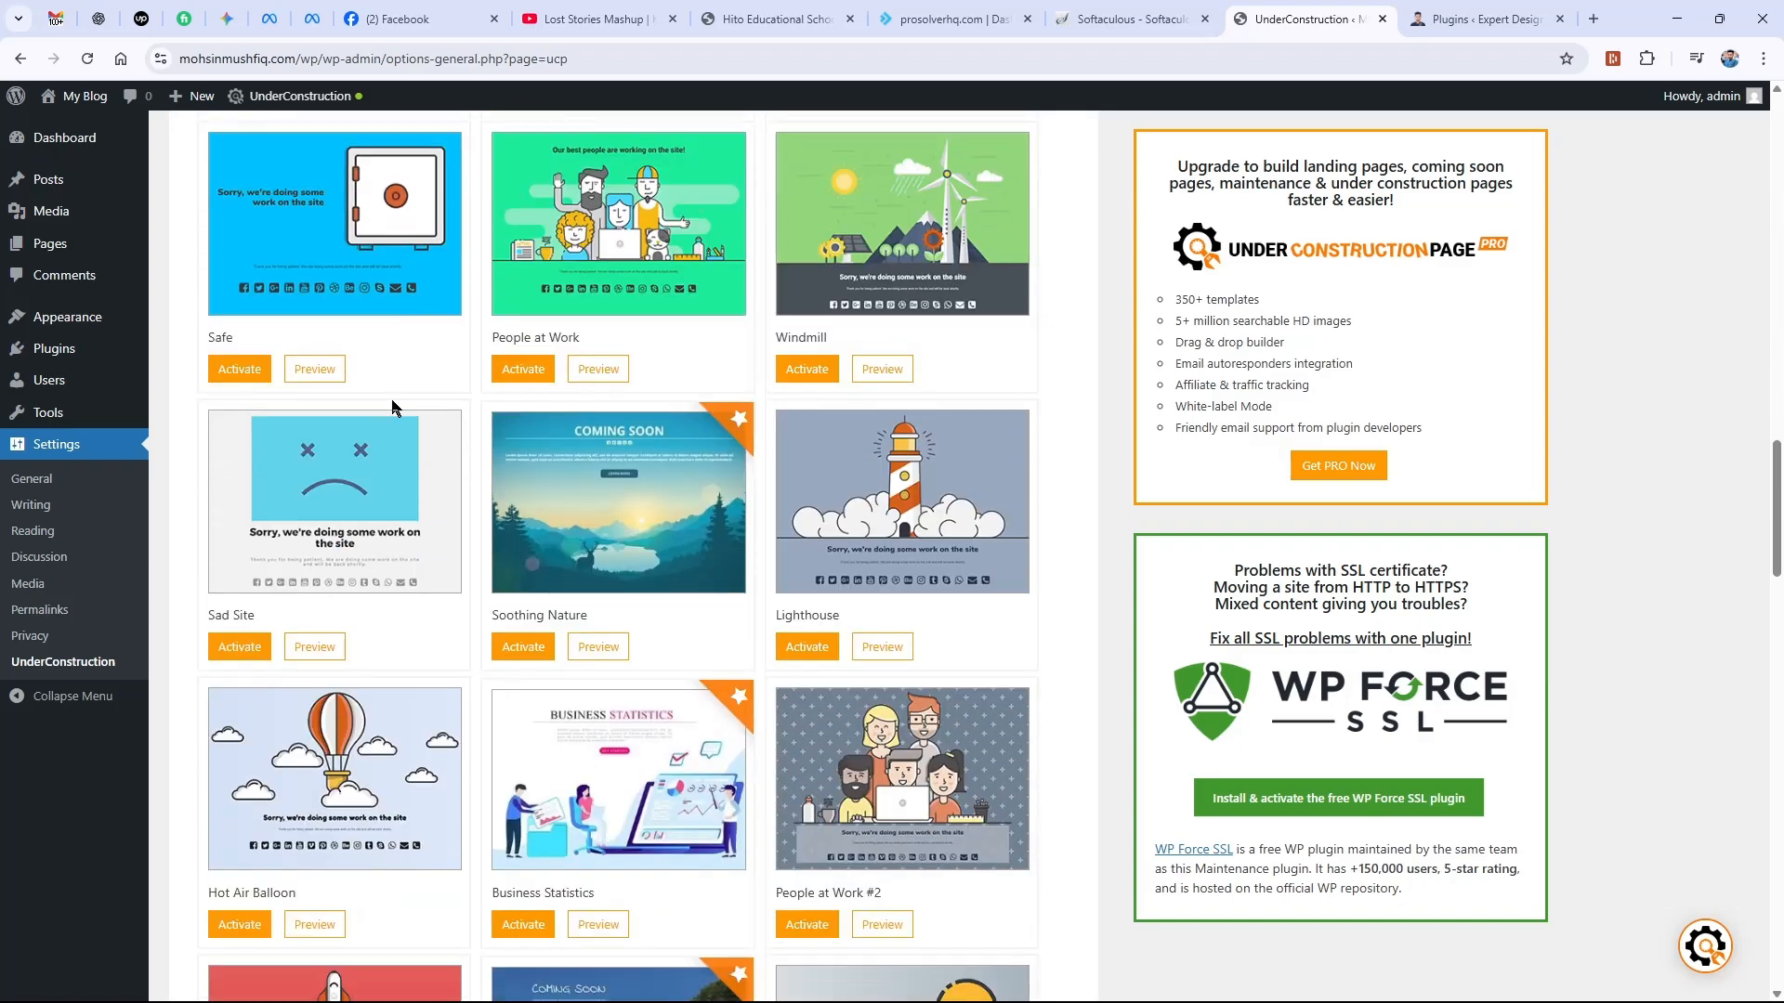
pyautogui.click(807, 369)
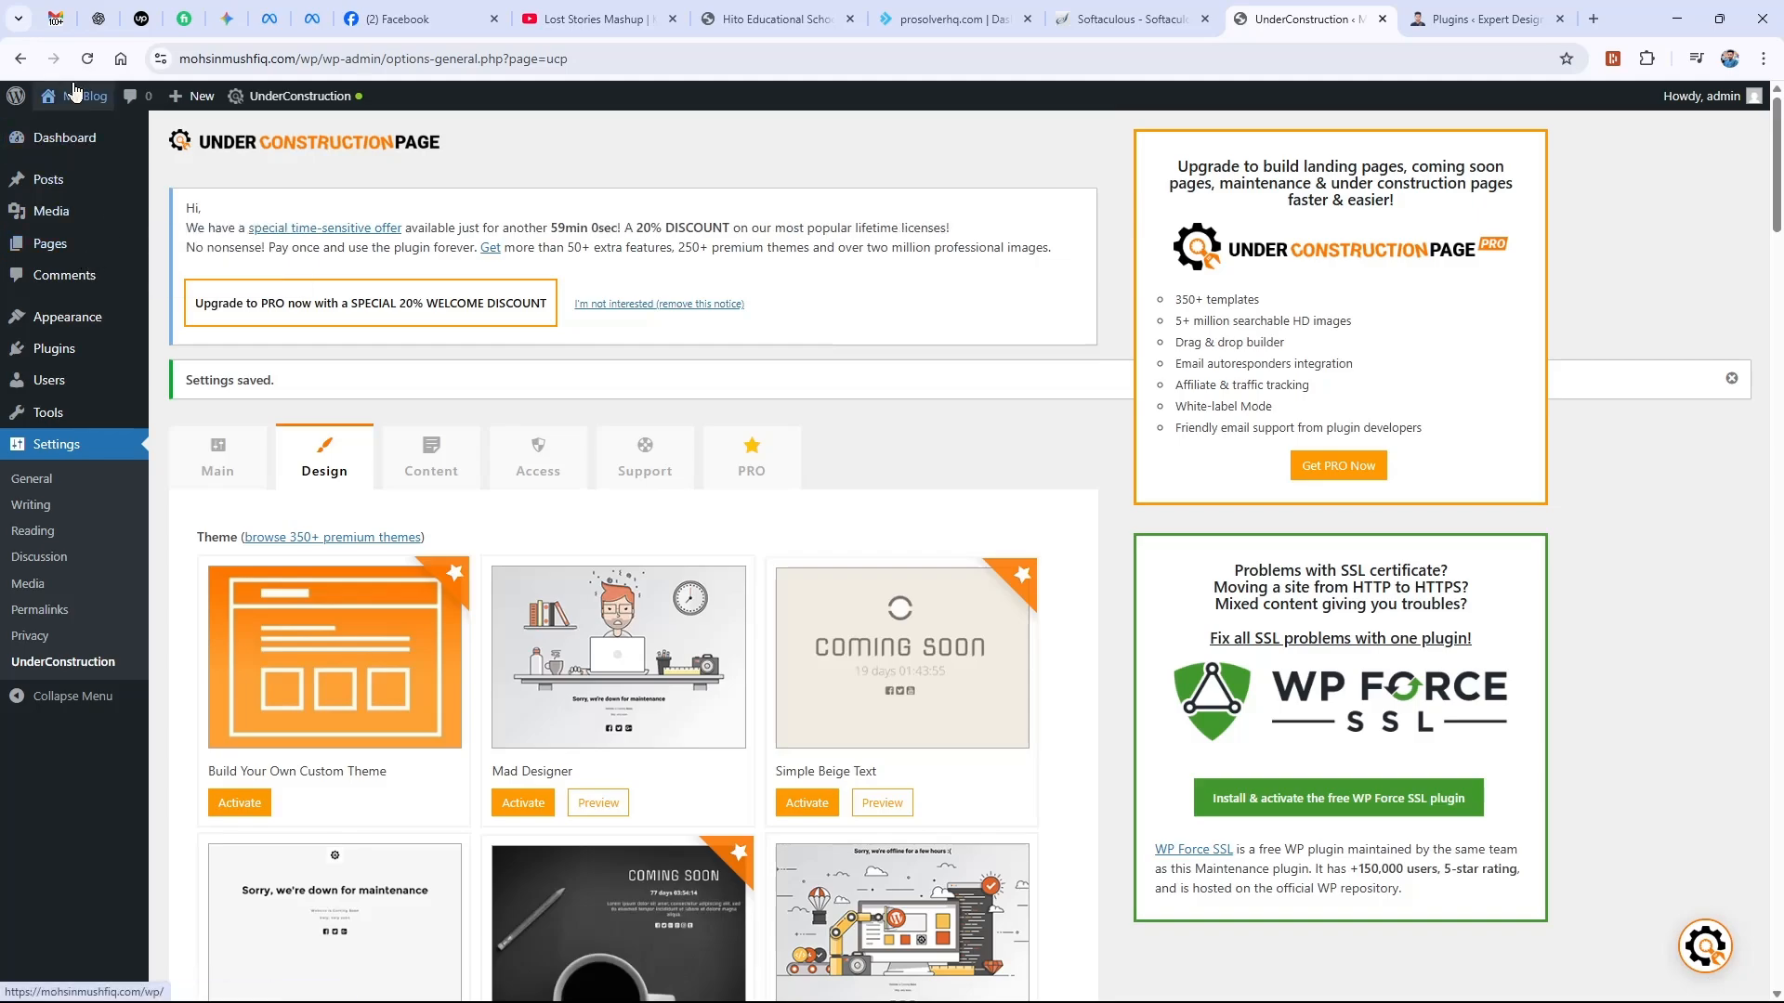
# Check the site's front page in an incognito window, closing that window when done.
pyautogui.moveTo(75, 97)
pyautogui.rightClick(73, 131)
pyautogui.click(191, 208)
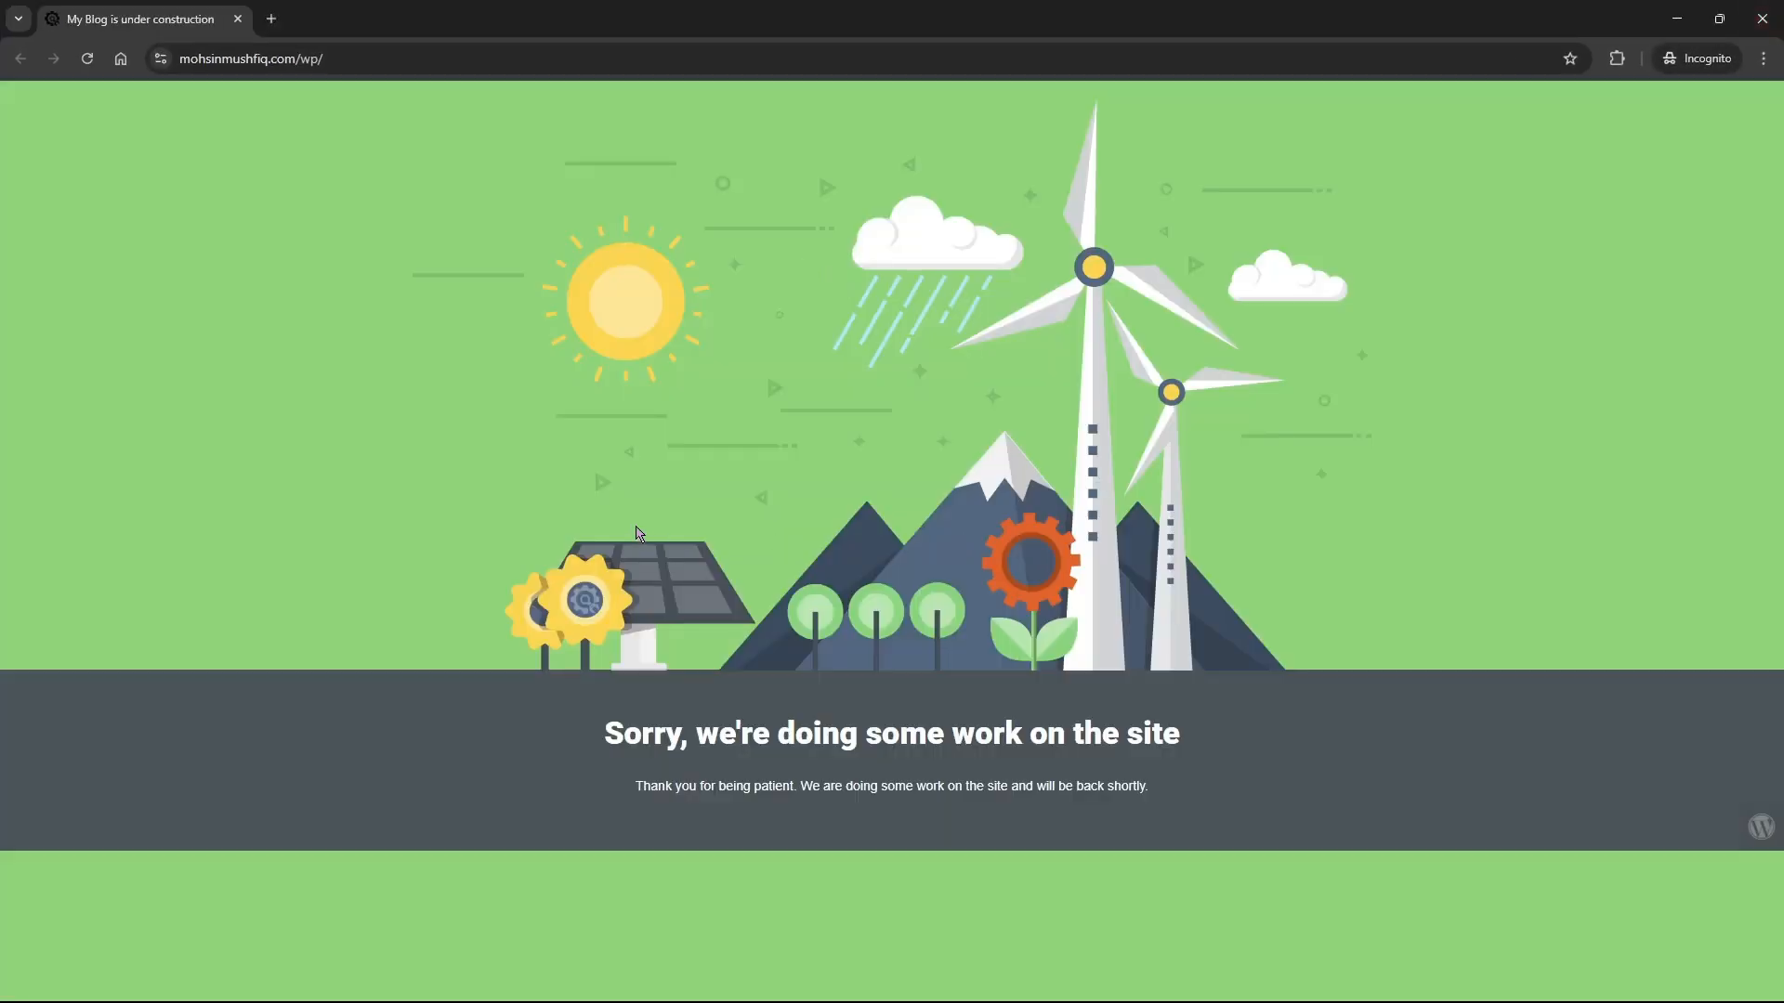
pyautogui.click(1763, 18)
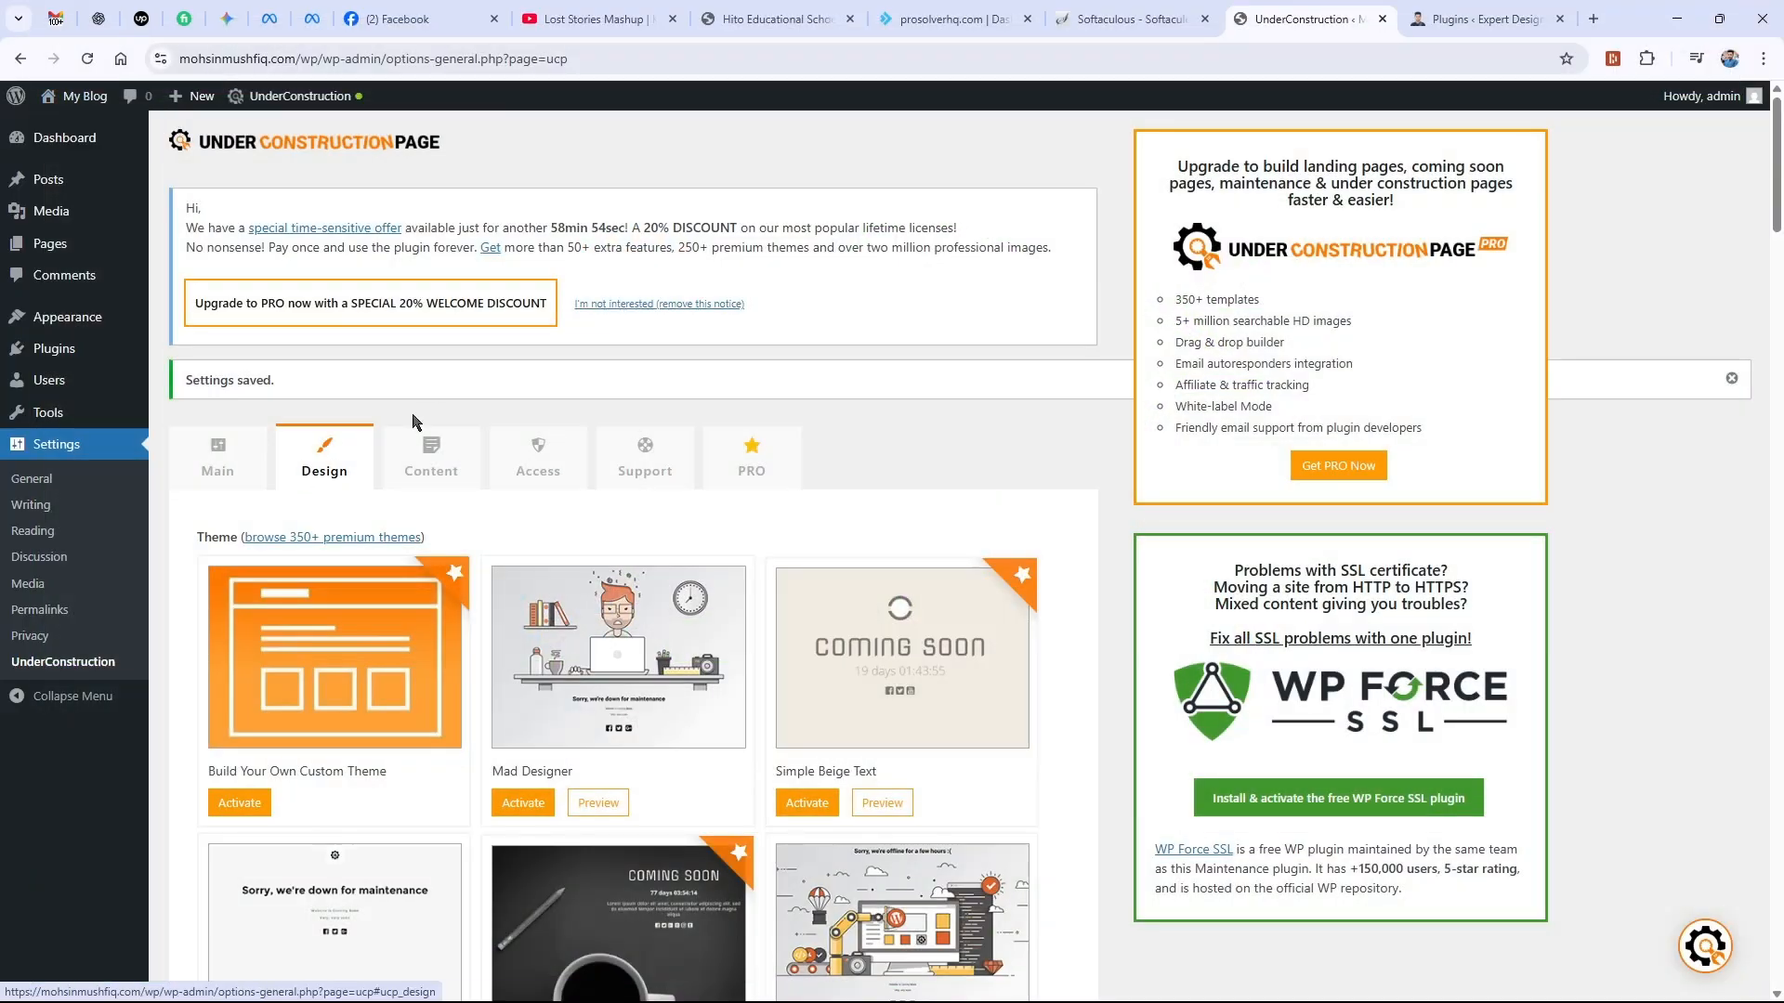
# Review the plugin's content settings, including the page title, description, headline and content text.
pyautogui.click(427, 472)
pyautogui.scroll(-4, 492, 651)
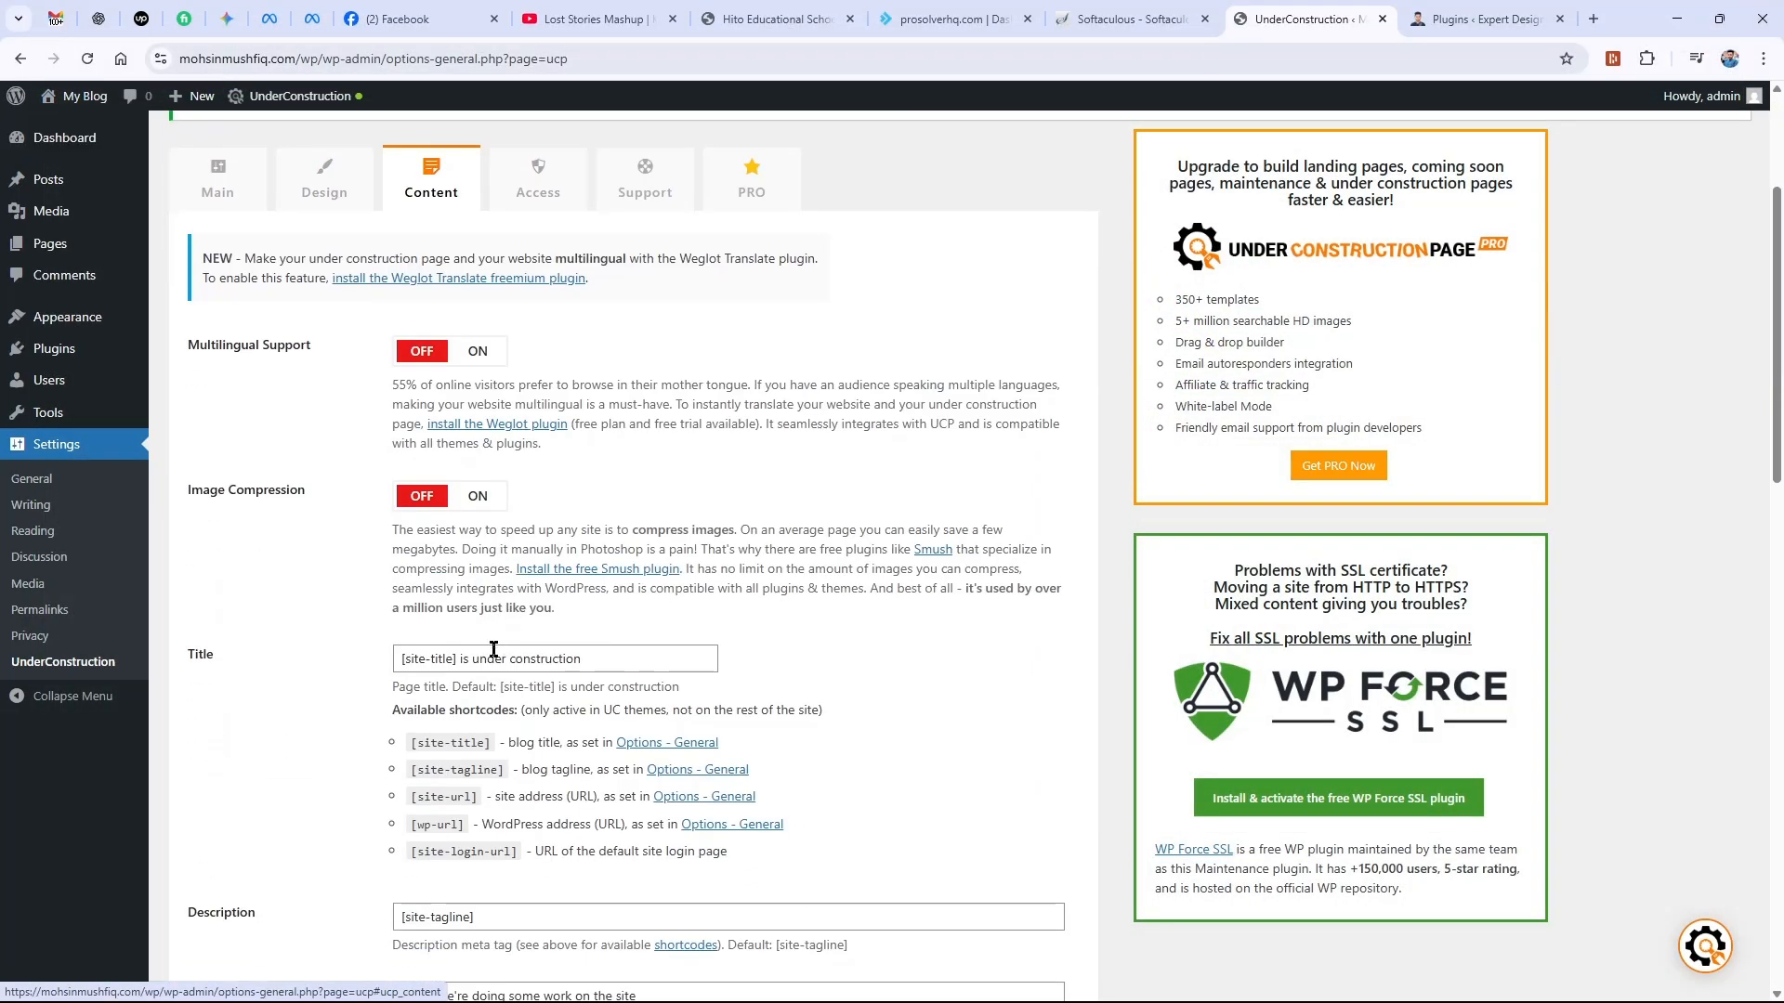
pyautogui.scroll(-3, 520, 641)
pyautogui.scroll(-3, 446, 624)
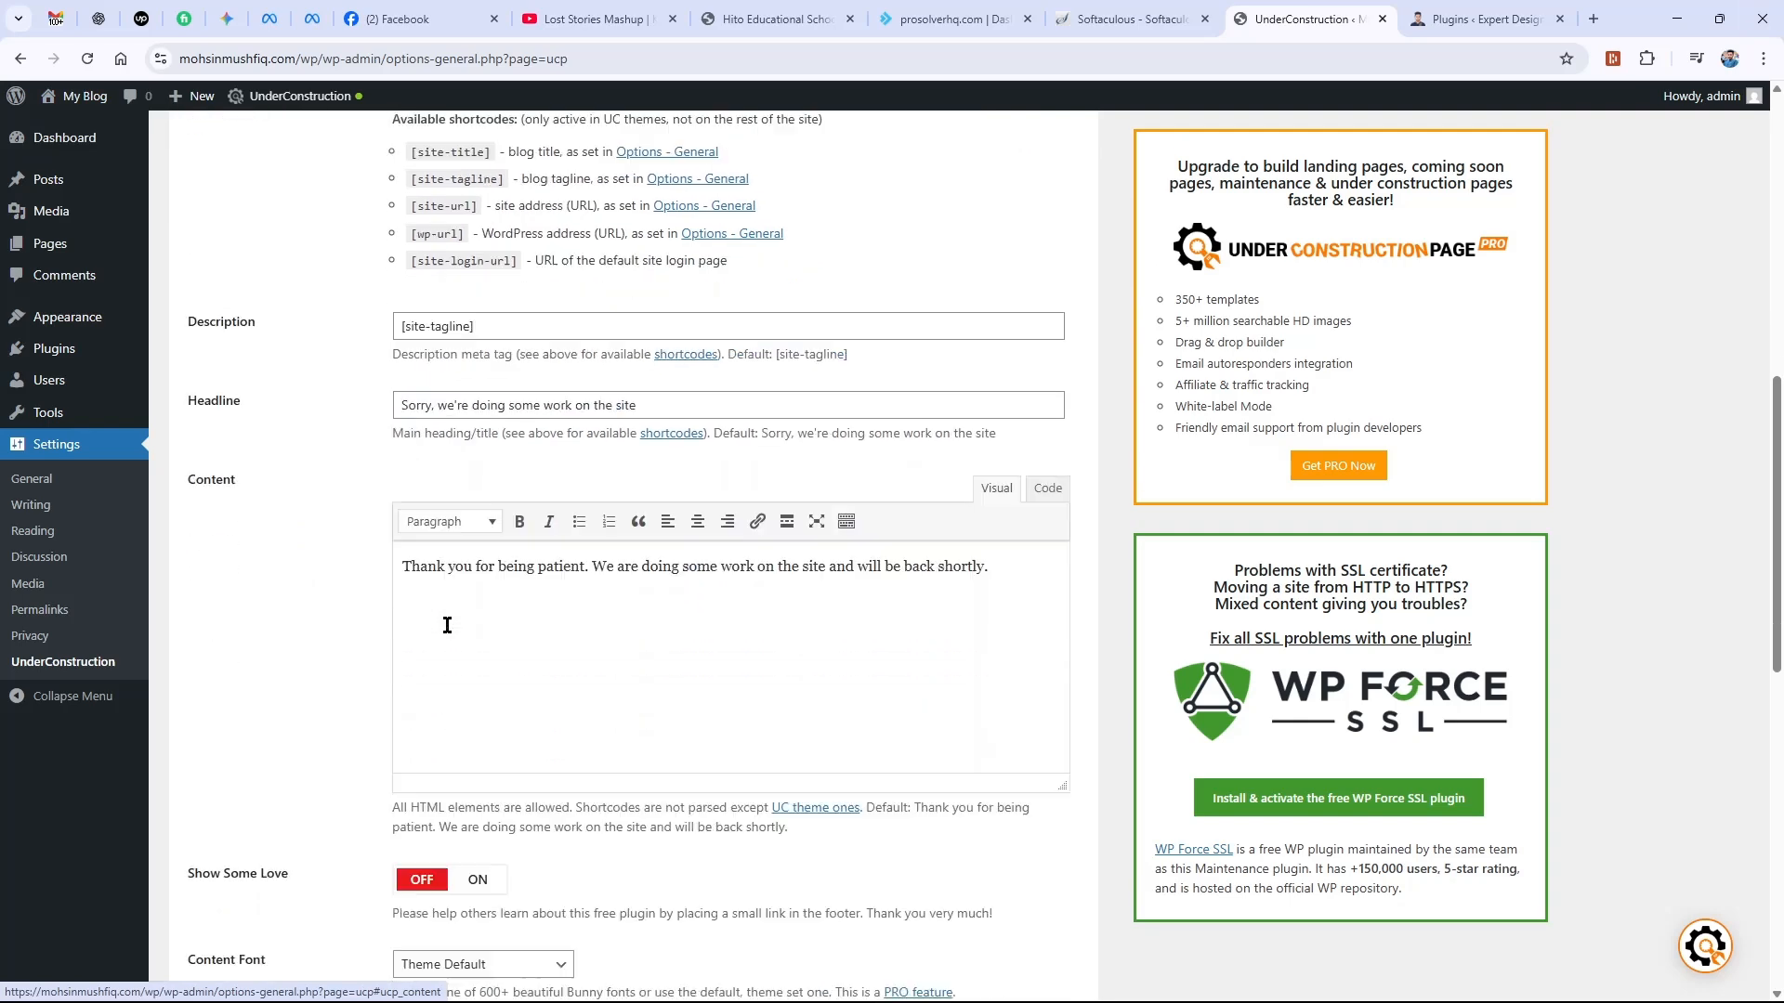
pyautogui.scroll(5, 446, 627)
pyautogui.scroll(4, 446, 632)
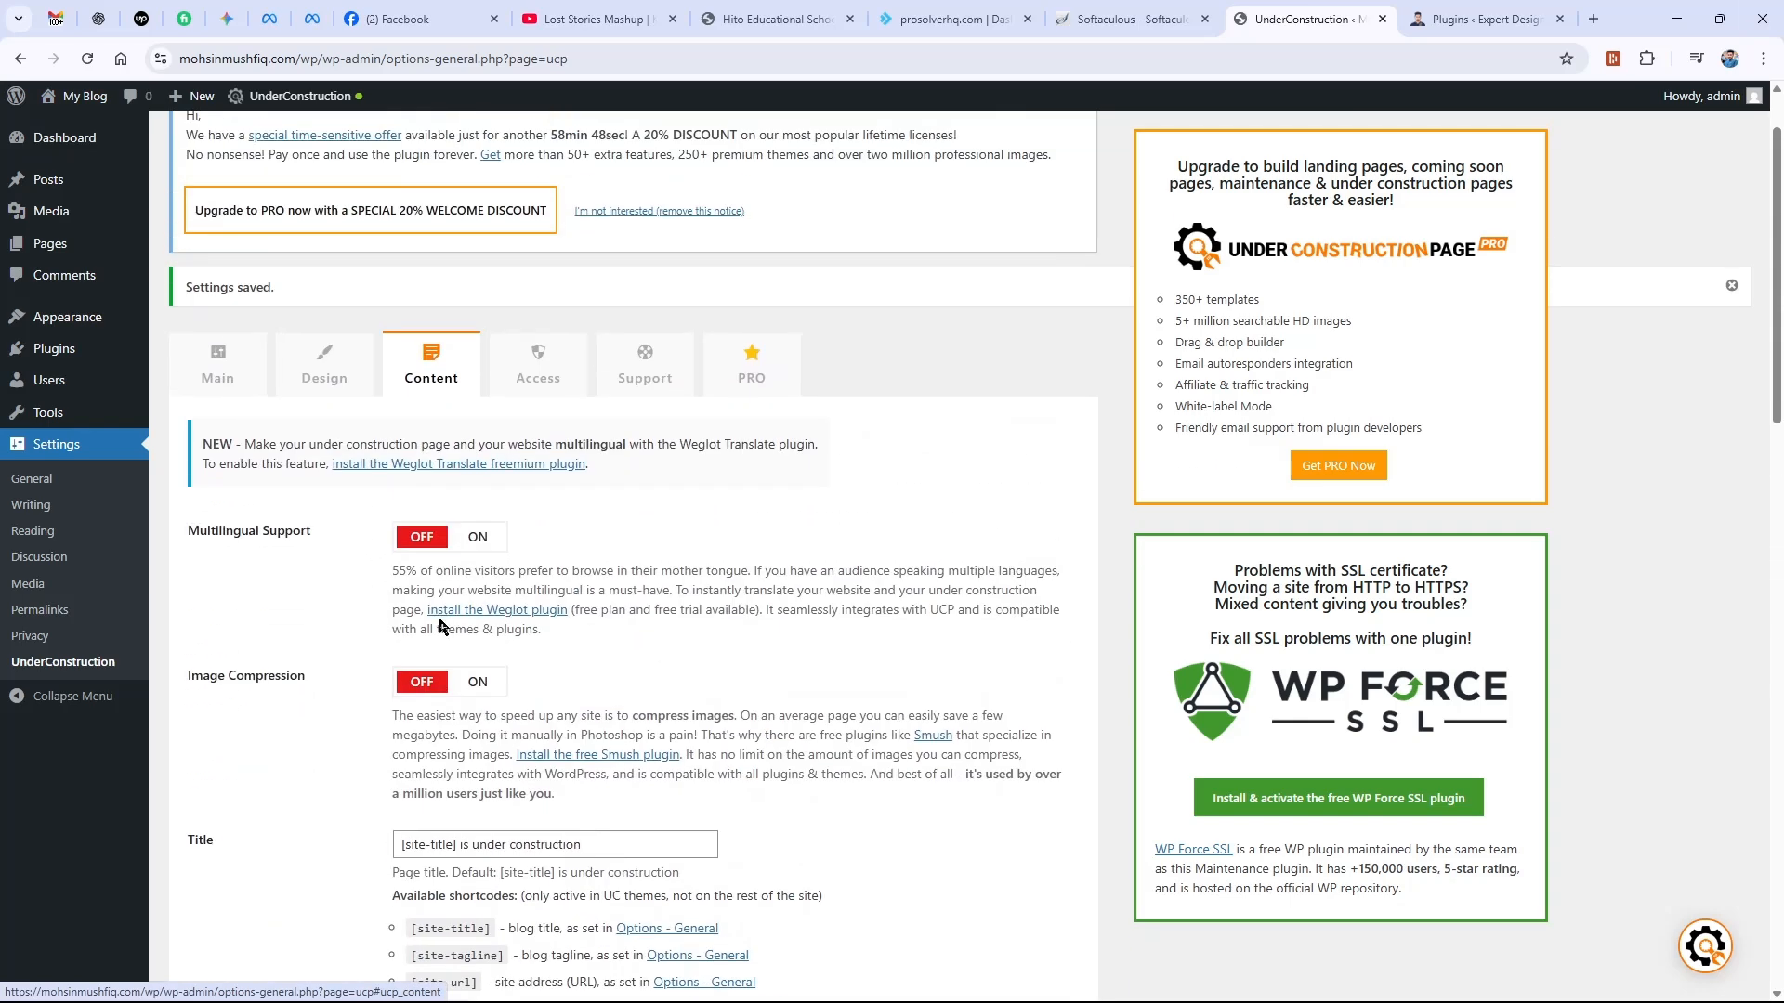
pyautogui.scroll(1, 440, 627)
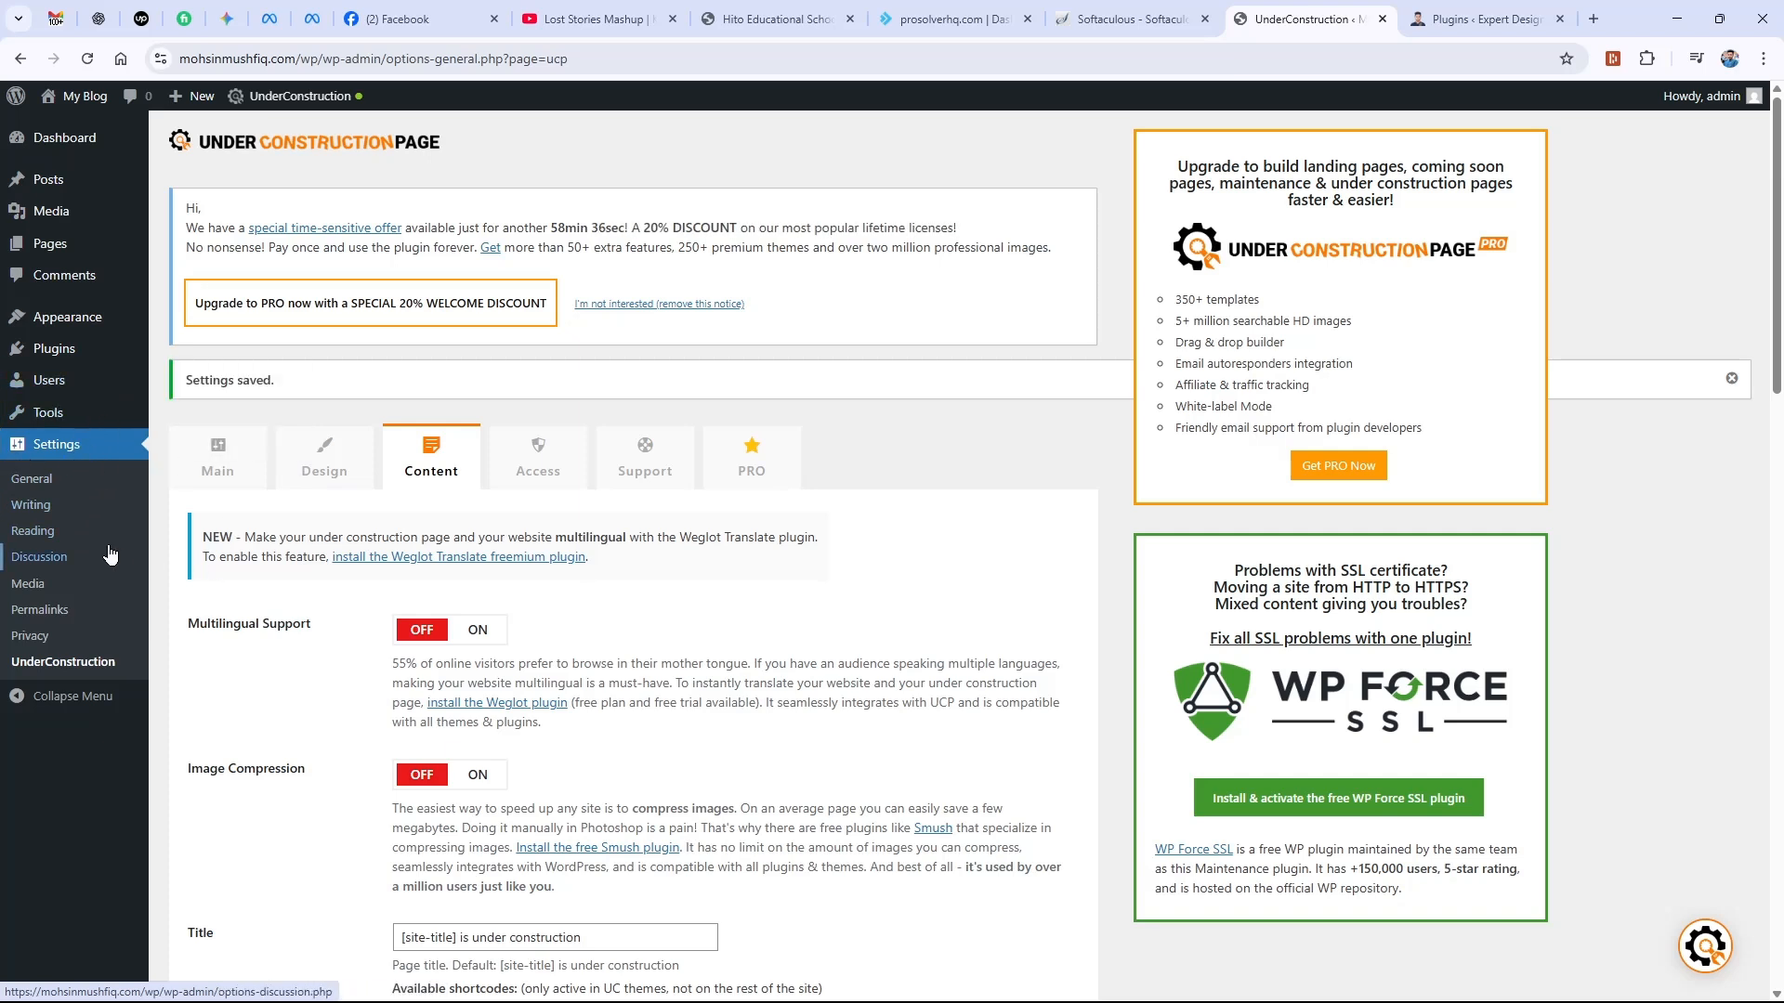
# In the site's Reading settings, discourage search engines from indexing the site and save the changes.
pyautogui.click(55, 537)
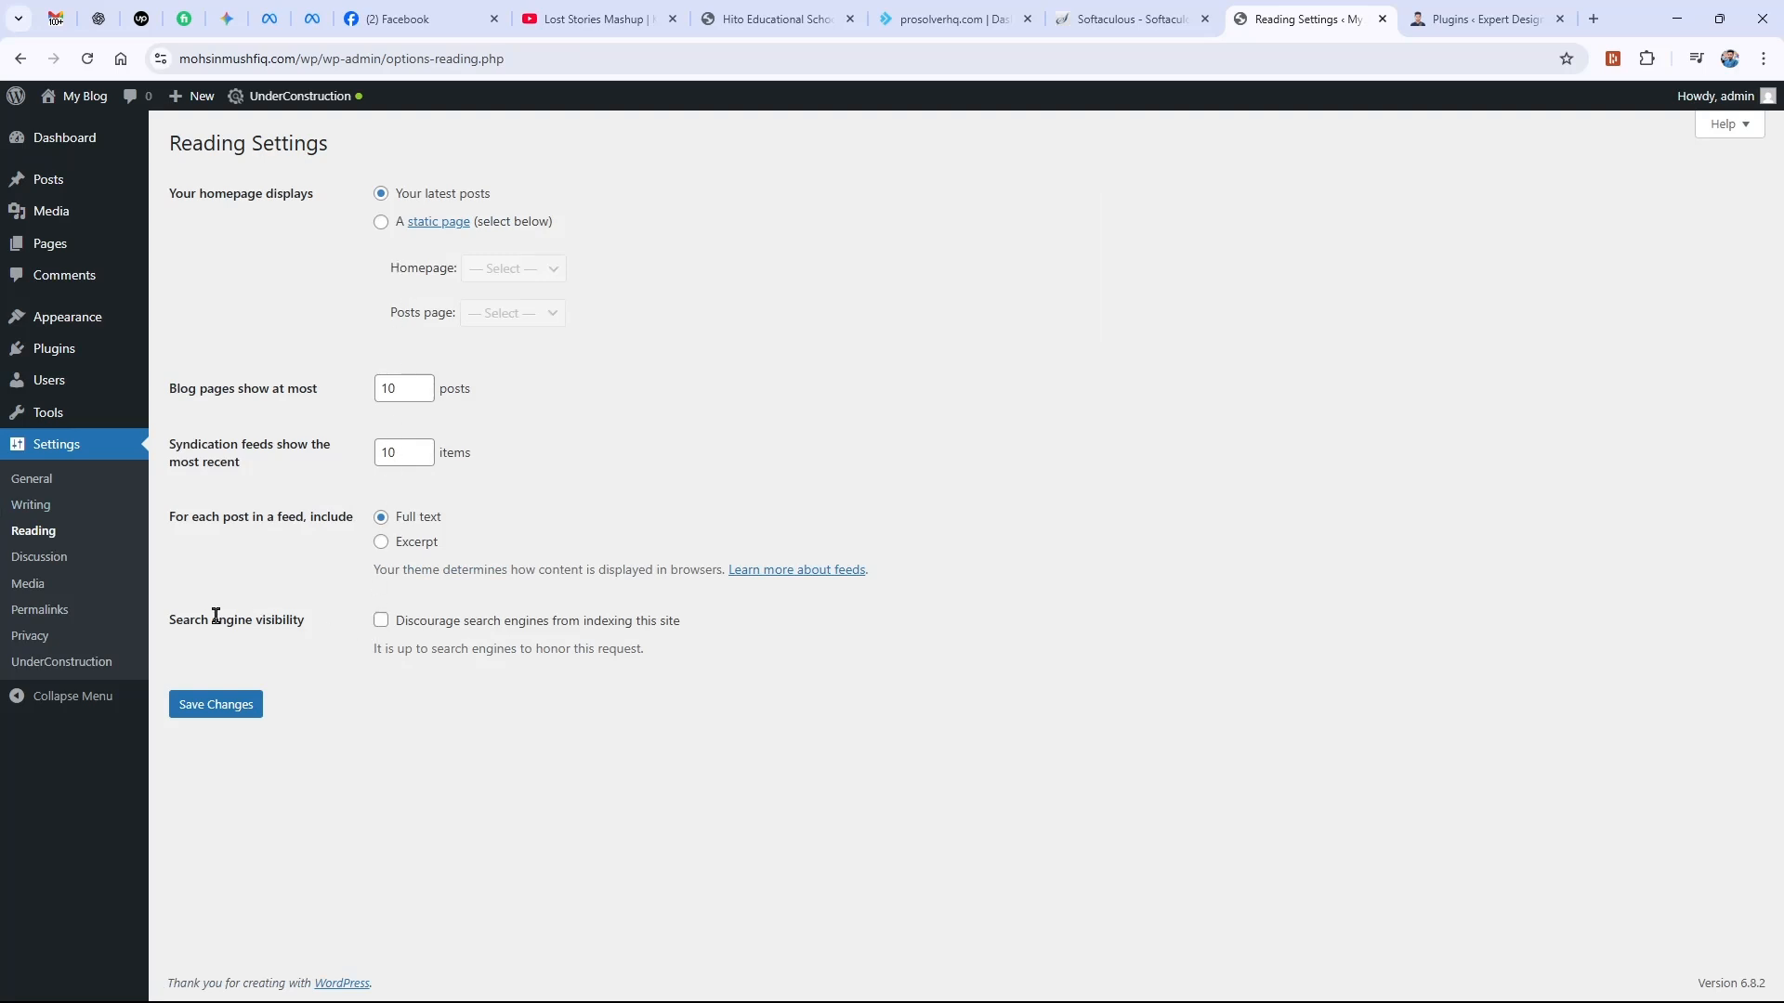
pyautogui.click(384, 624)
pyautogui.click(239, 706)
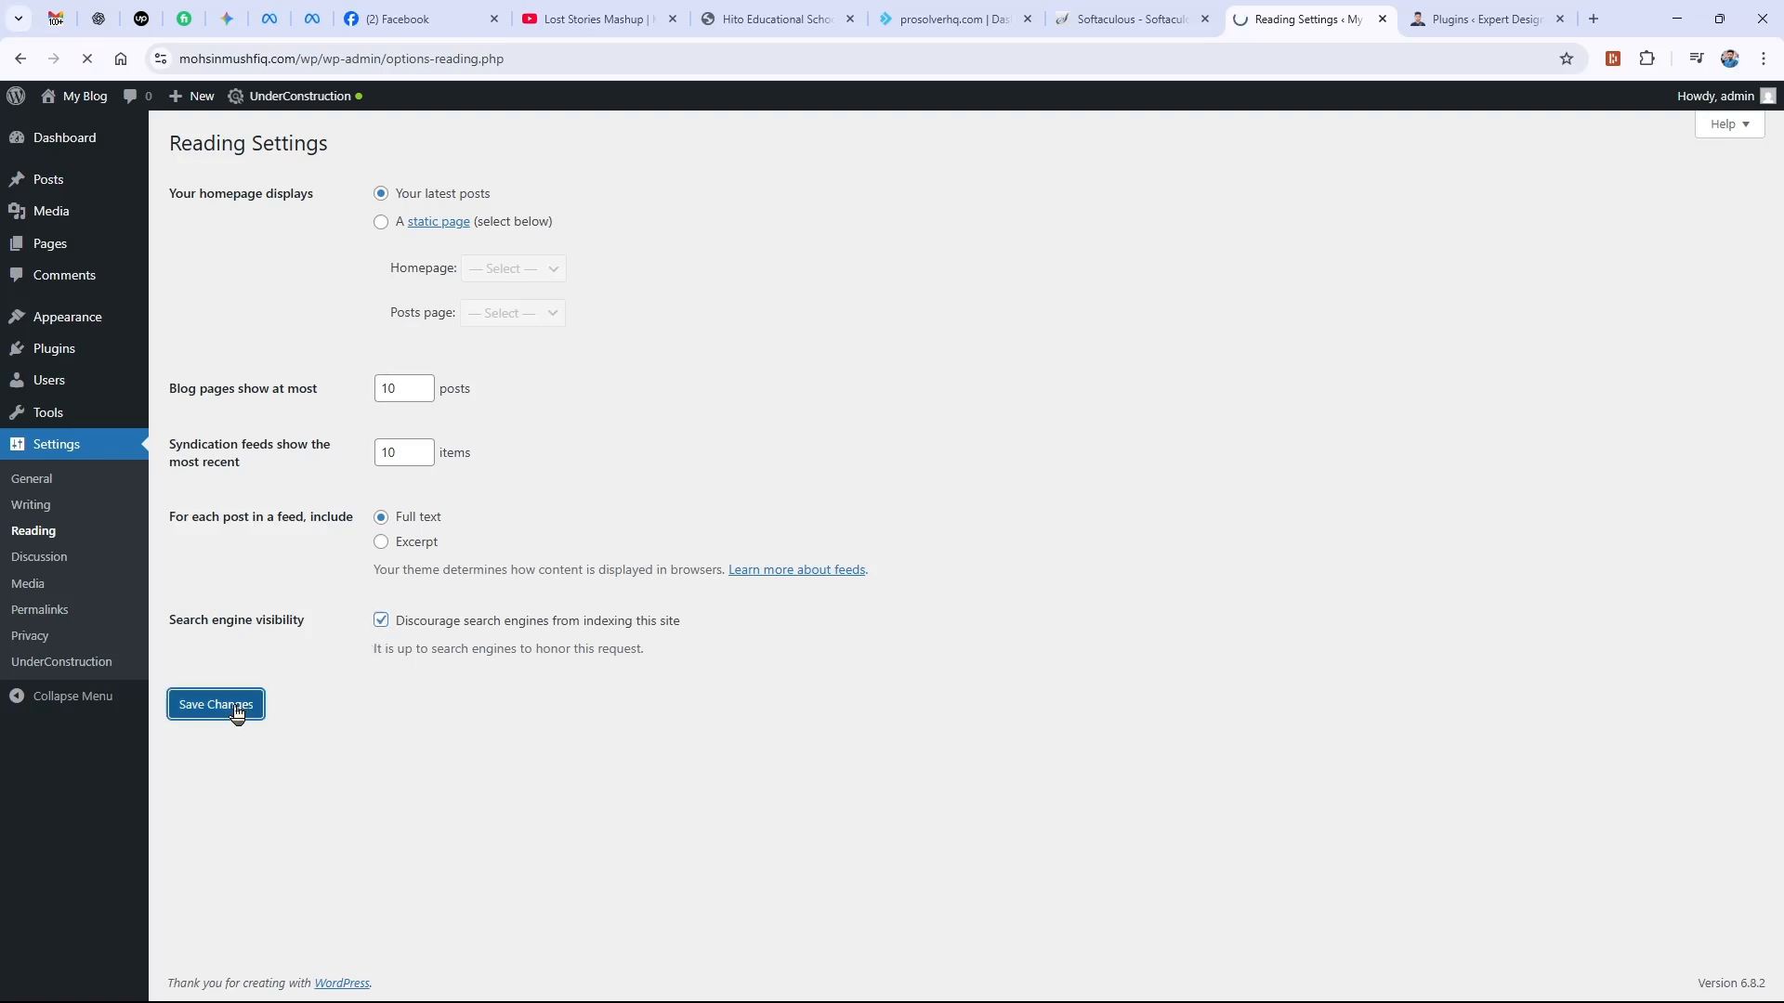